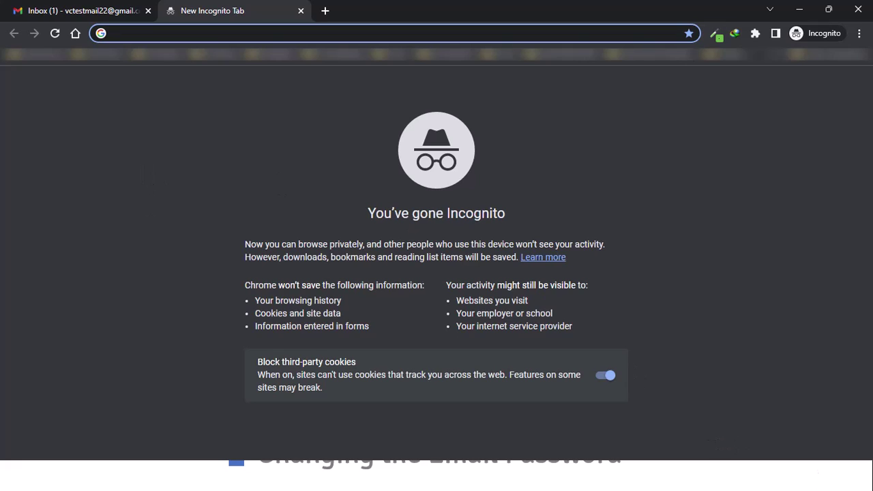
# Step: Type 'yourdomain/webmail' as the first line of the Notepad note
pyautogui.moveTo(651, 229); pyautogui.dragTo(586, 68)
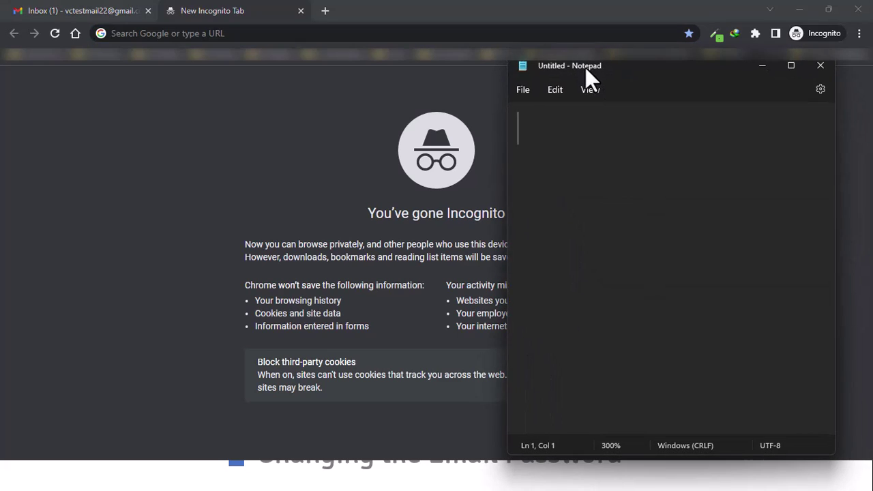
pyautogui.write('w')
pyautogui.press('BackSpace')
pyautogui.write('your')
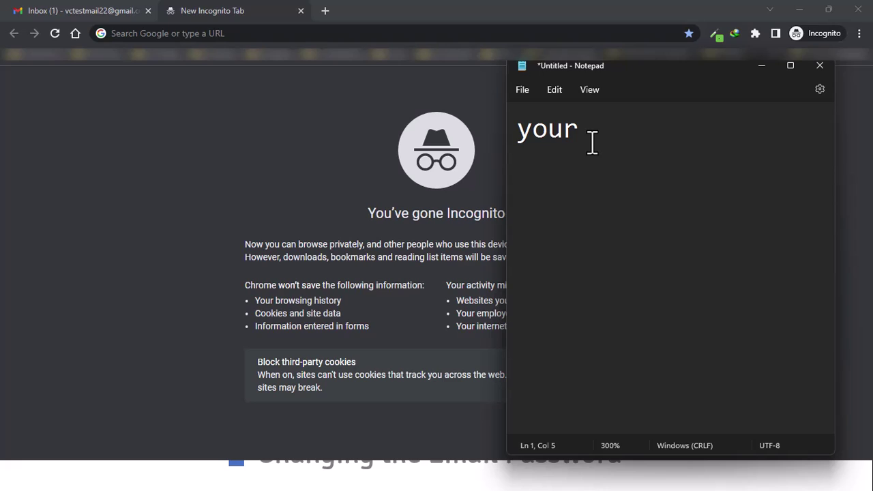
pyautogui.write('domain')
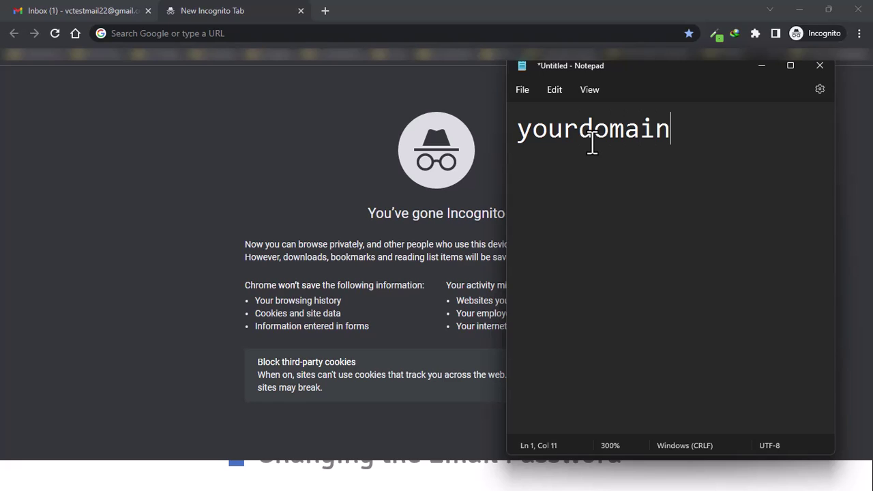
pyautogui.write('/webmail')
pyautogui.press('BackSpace')
pyautogui.write('il')
pyautogui.press('Return')
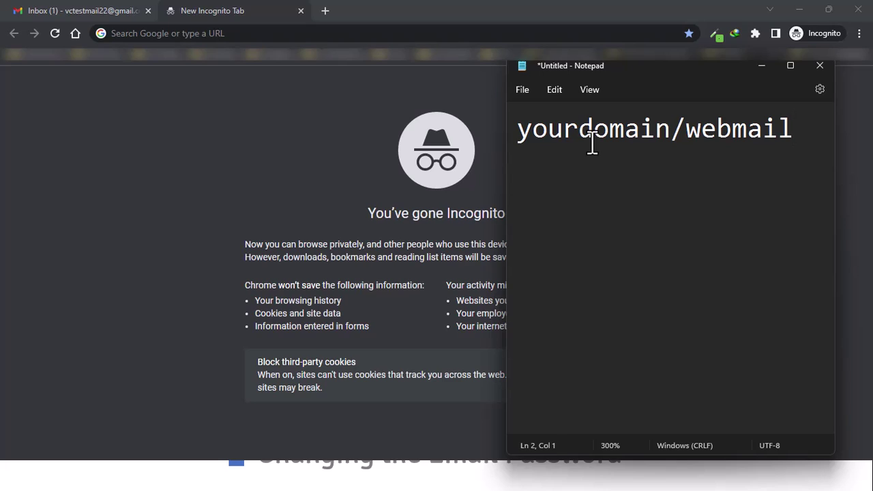
# Step: Add 'vincecomfort.com/webmail' on the second line and select that whole line
pyautogui.write('vincecomfor')
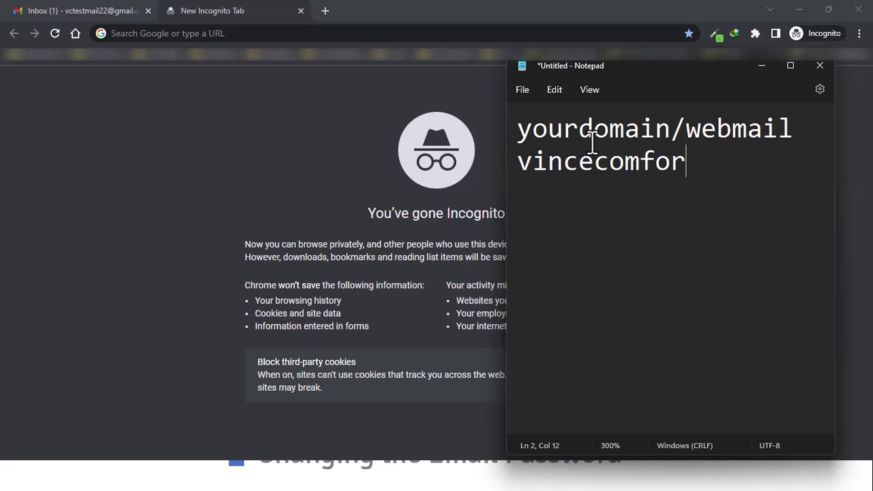
pyautogui.write('t.com/')
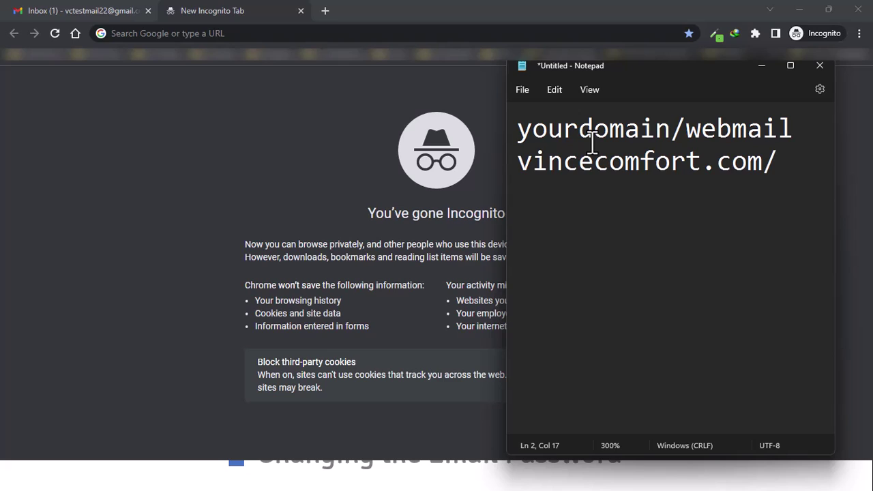
pyautogui.write('webmail')
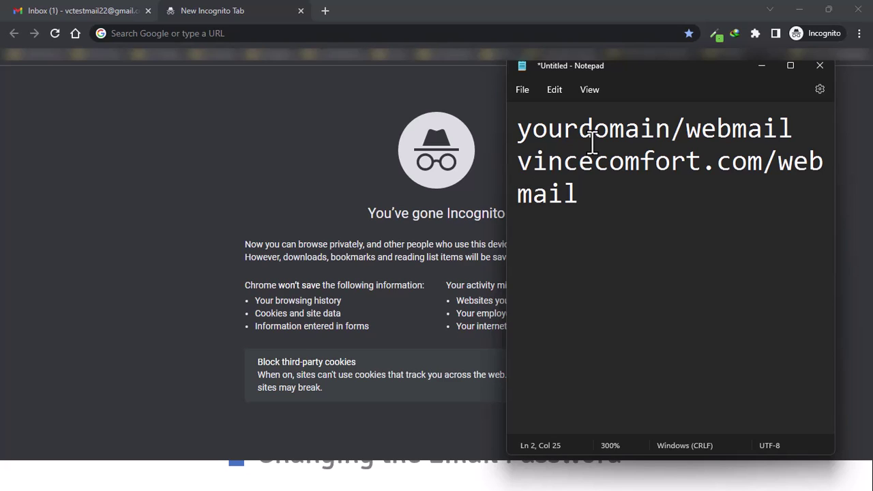
pyautogui.scroll(-4, 592, 142)
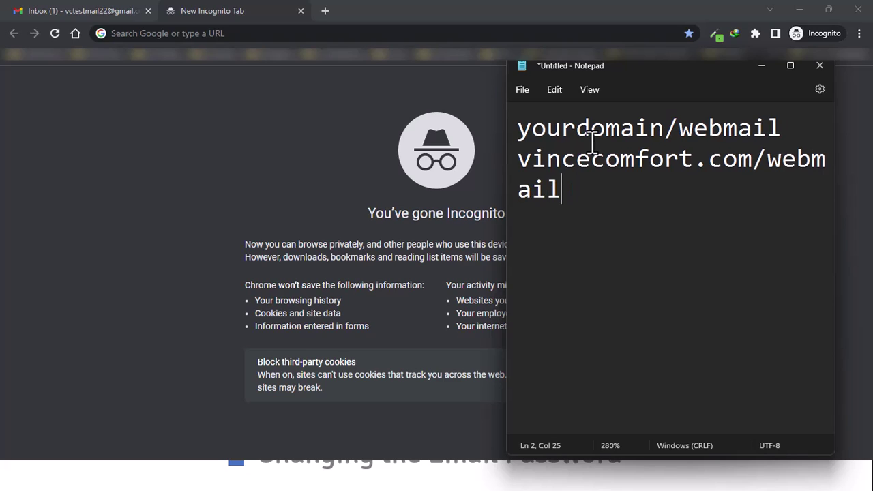
pyautogui.scroll(-2, 592, 142)
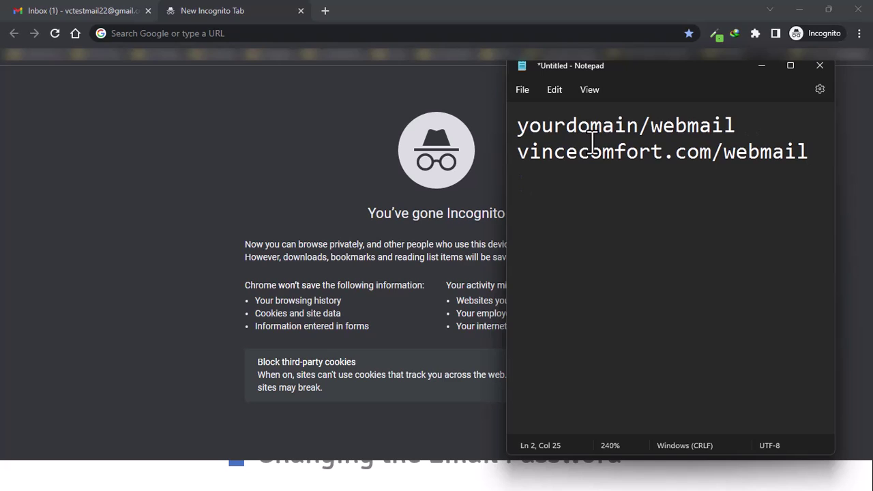
pyautogui.doubleClick(595, 154)
pyautogui.hotkey('shift', 'End')
pyautogui.hotkey('ctrl', 'c')
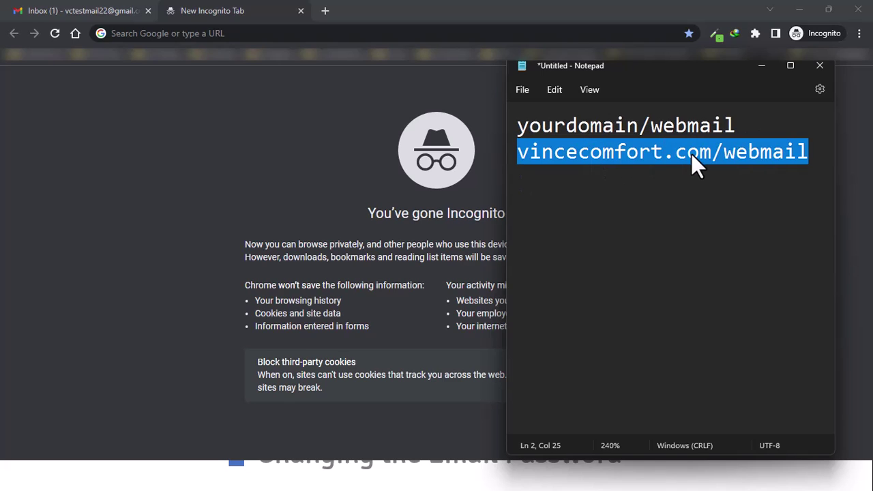
# Step: Load vincecomfort.com/webmail in Chrome from the copied address
pyautogui.click(310, 33)
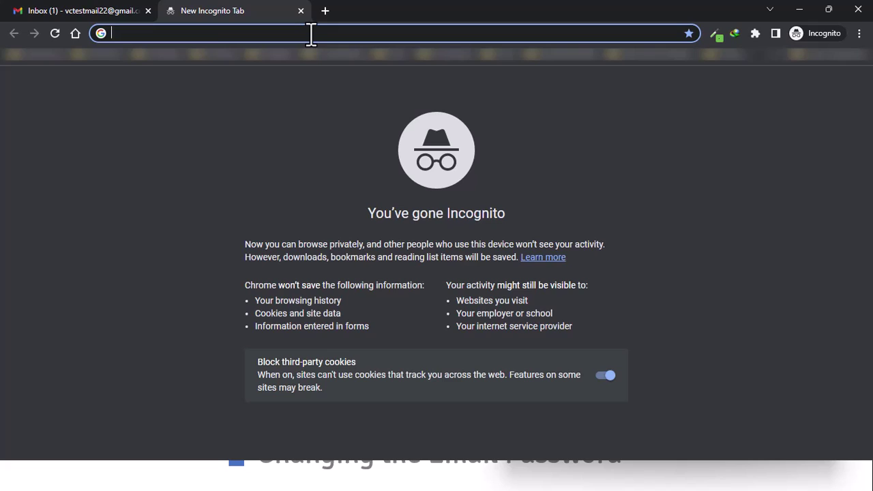
pyautogui.hotkey('ctrl', 'v')
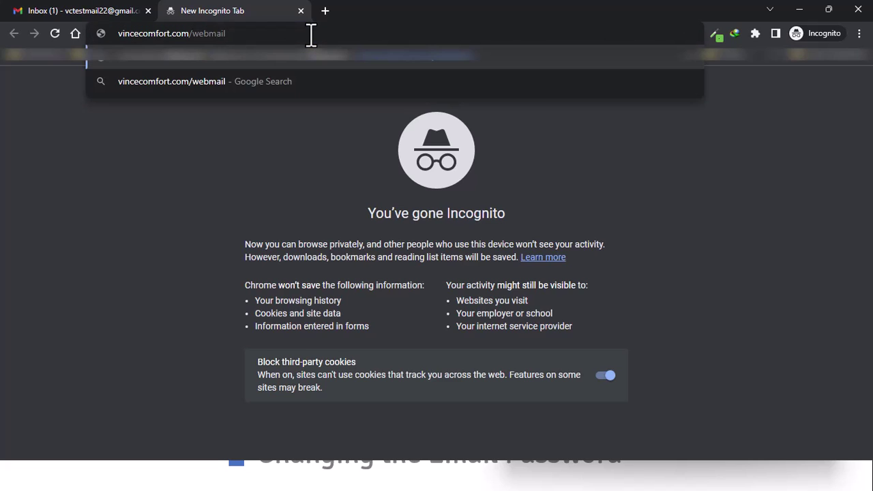
pyautogui.press('Return')
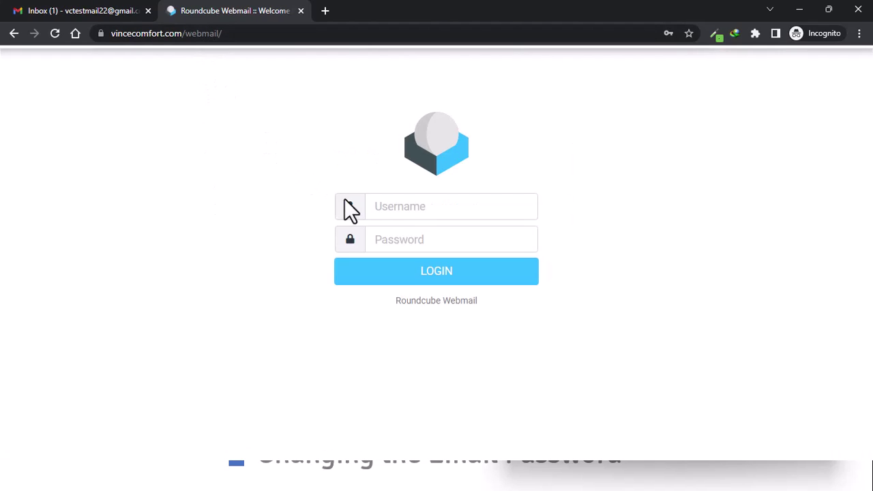
# Step: Sign in to Roundcube with the mailbox's e-mail username and password
pyautogui.click(385, 212)
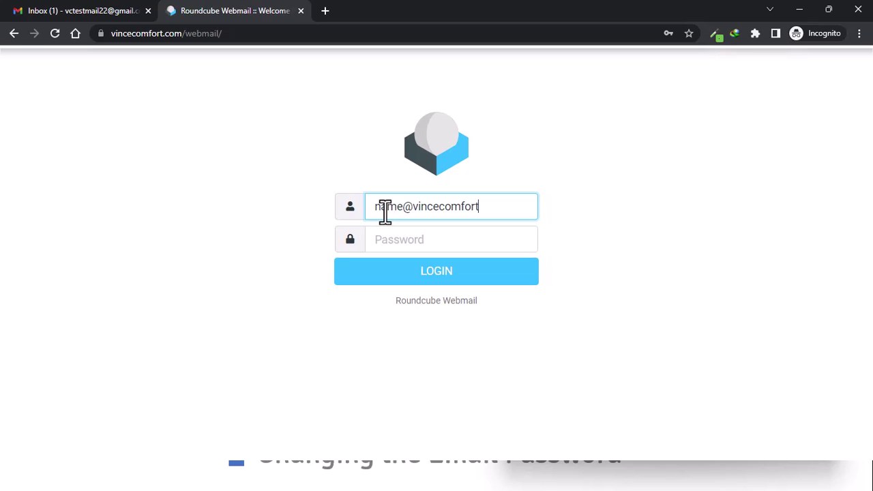
pyautogui.click(411, 241)
pyautogui.write('••••••••••')
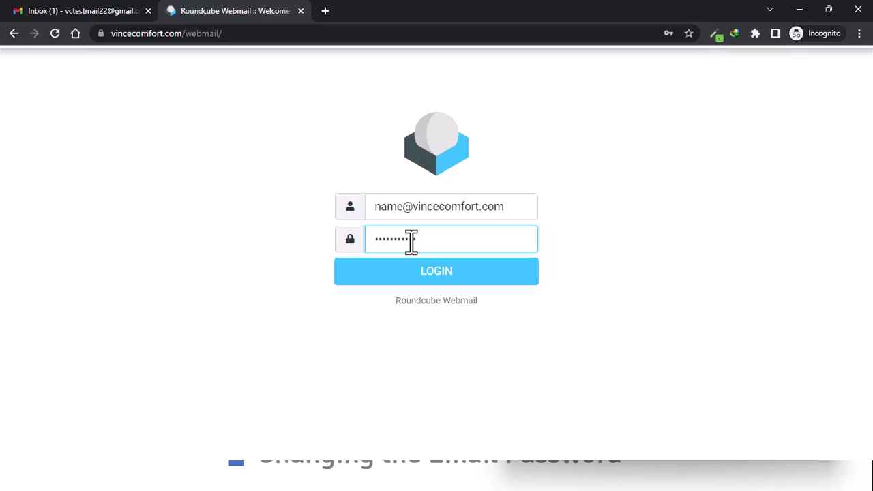
pyautogui.click(432, 279)
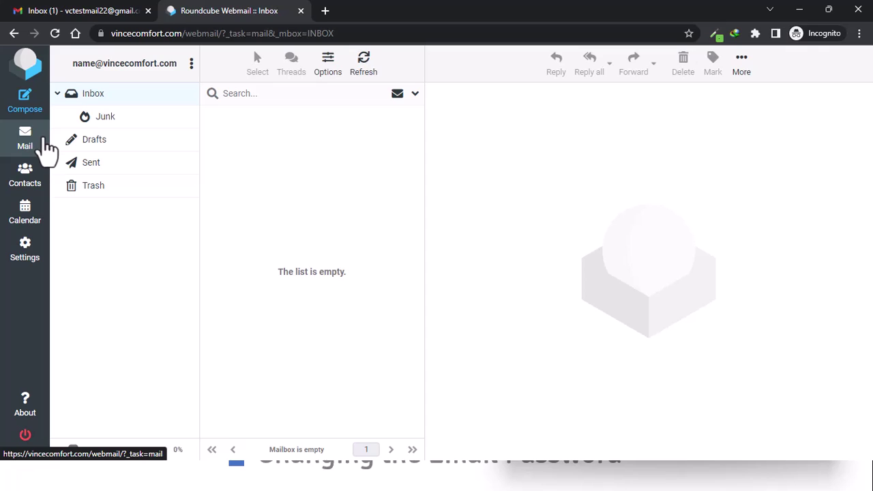
# Step: Open a blank new-message form, then go to the account Settings
pyautogui.click(32, 108)
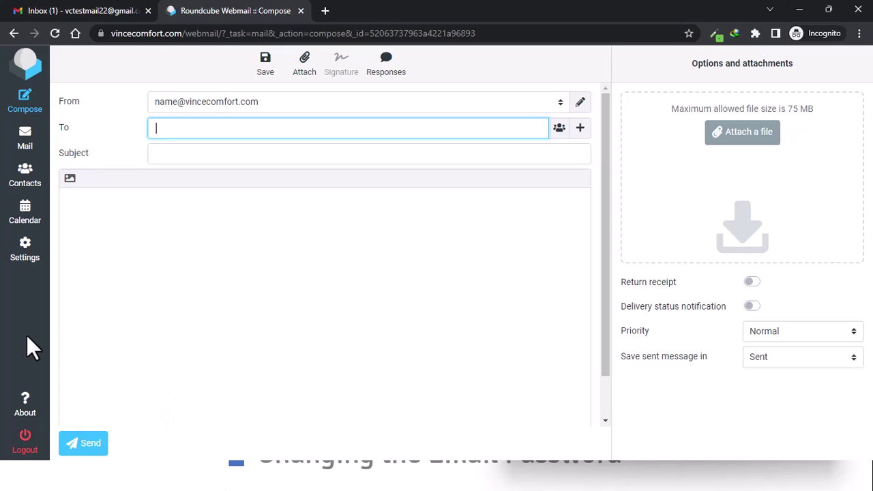
pyautogui.click(11, 292)
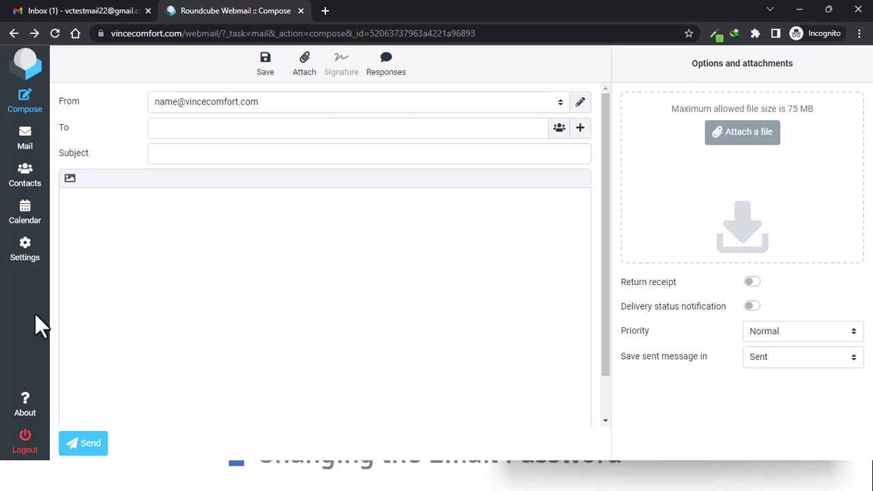
pyautogui.click(26, 253)
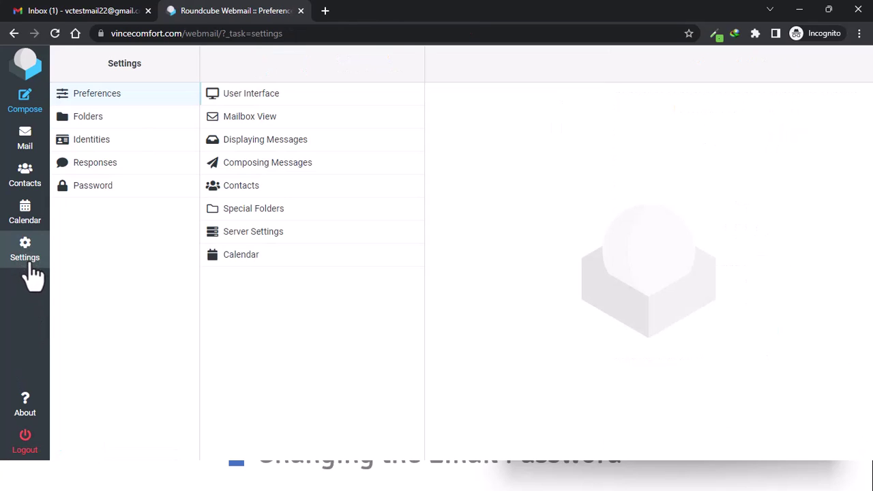
# Step: Fill the Password page's current, new and confirm fields and save, getting a mismatch alert
pyautogui.click(79, 189)
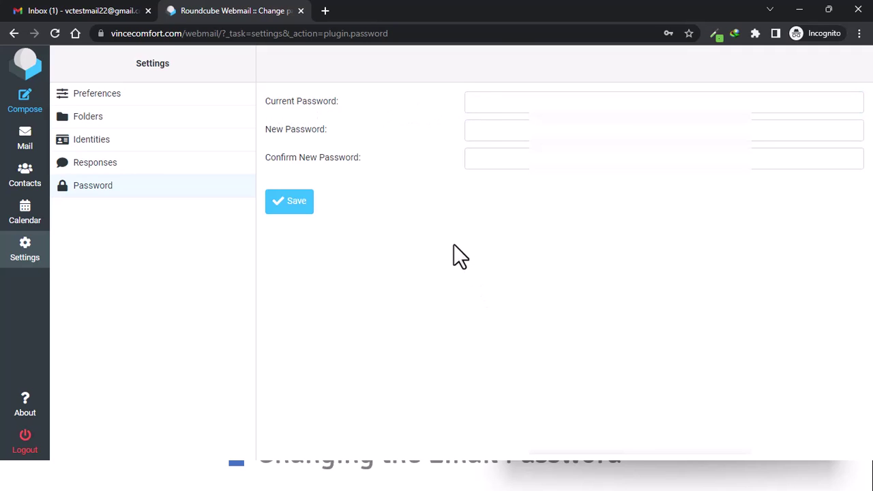
pyautogui.click(474, 106)
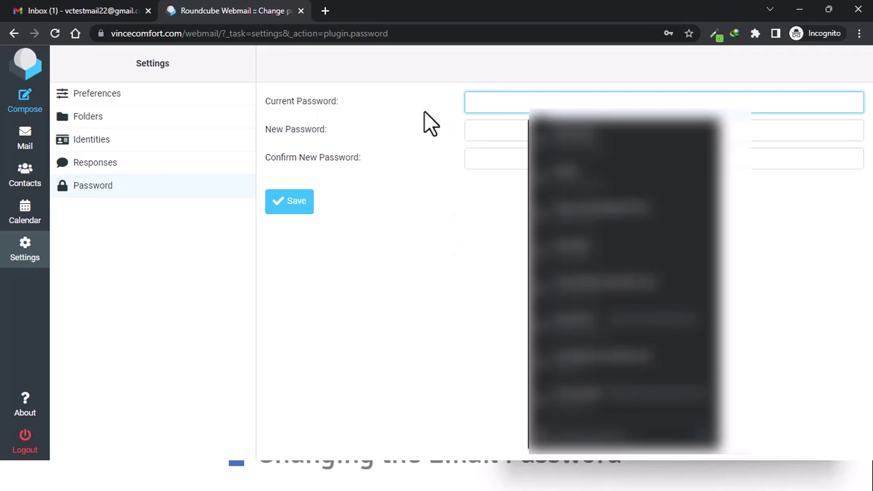
pyautogui.write('••••••••')
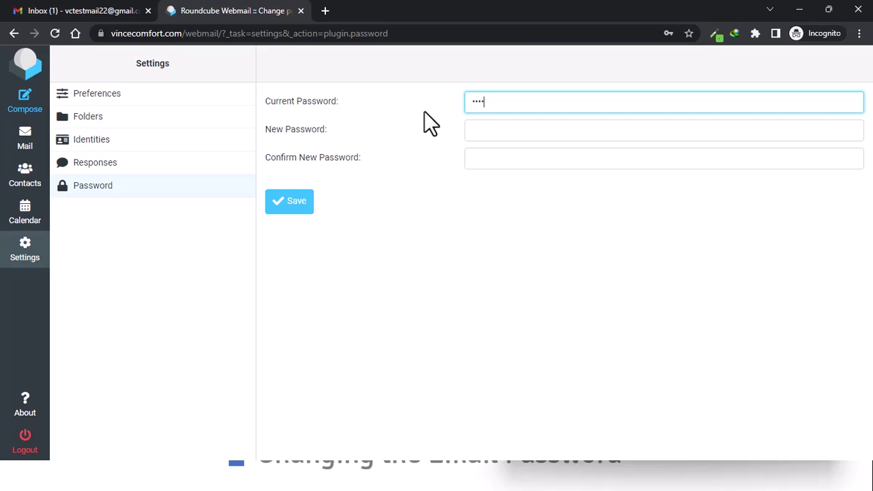
pyautogui.write('•••')
pyautogui.click(484, 133)
pyautogui.write('•')
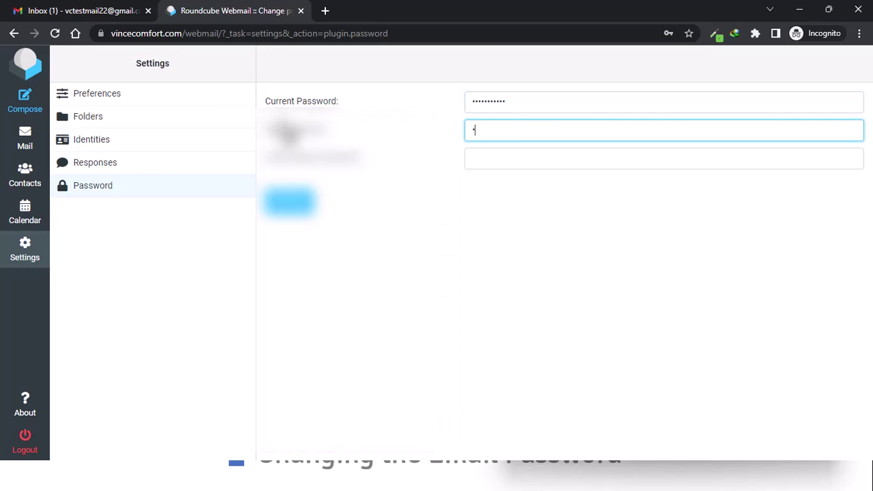
pyautogui.press('BackSpace')
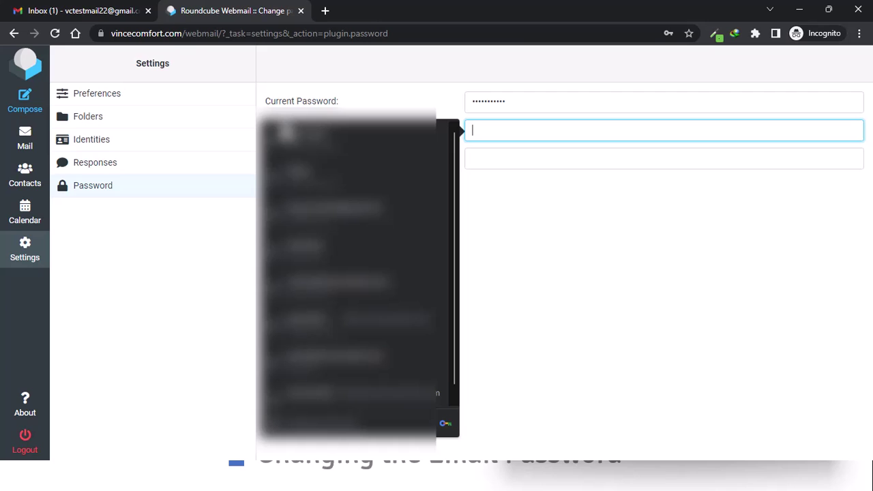
pyautogui.write('••')
pyautogui.press('BackSpace')
pyautogui.press('BackSpace')
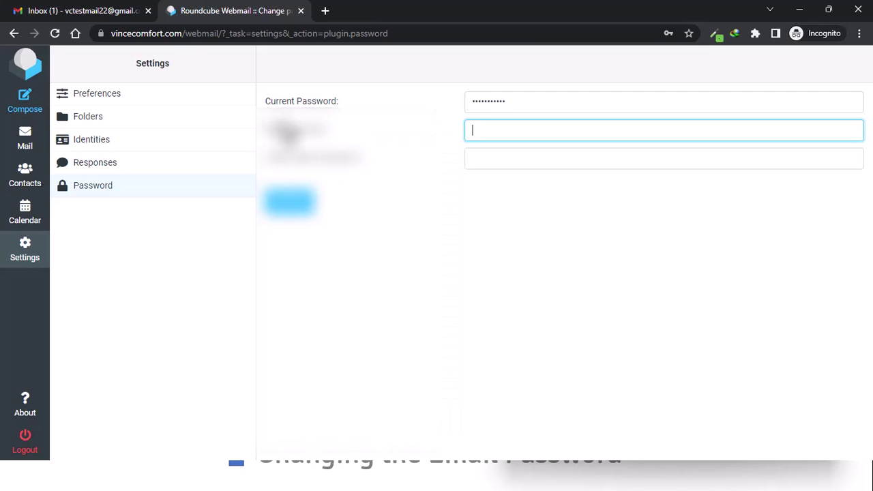
pyautogui.write('•••••••••••')
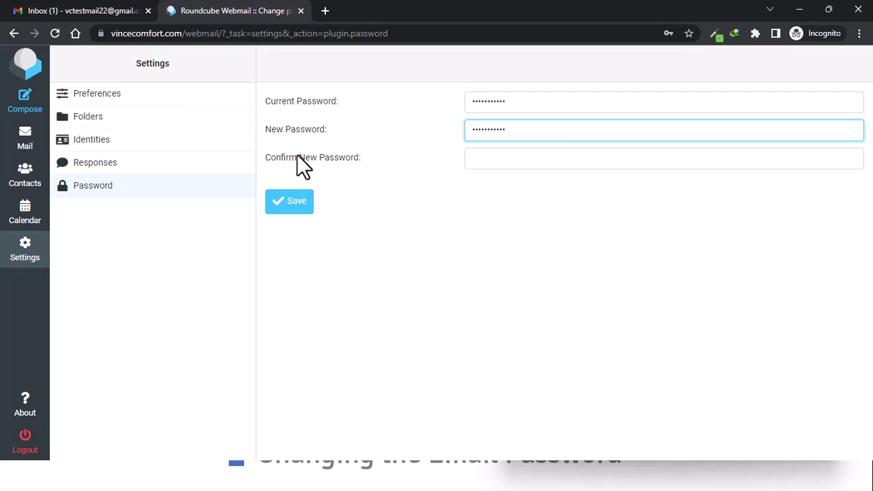
pyautogui.click(507, 153)
pyautogui.write('•••••••••••')
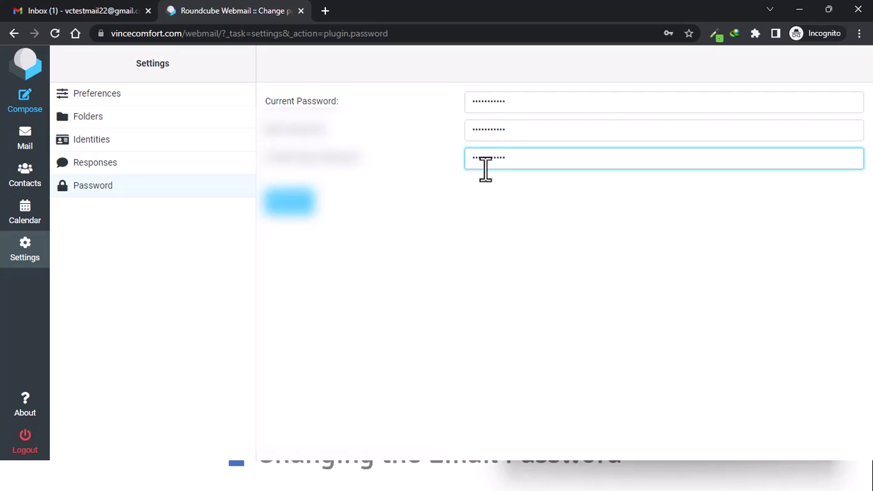
pyautogui.click(292, 204)
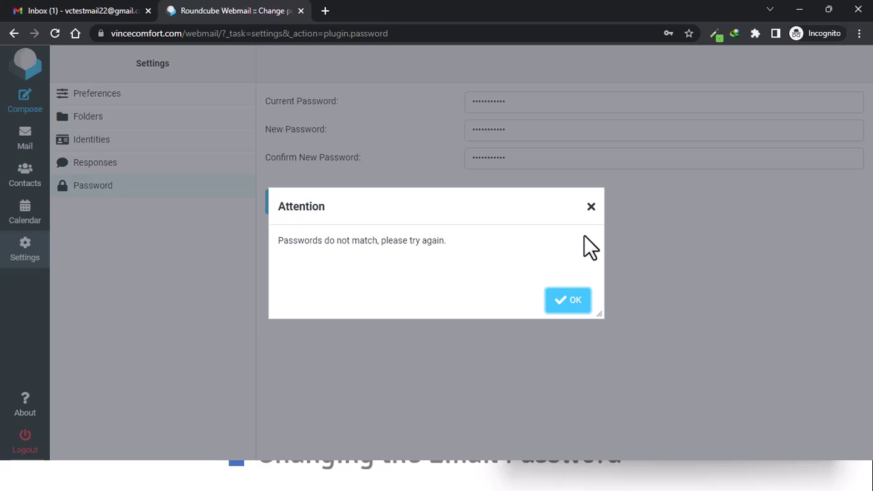
# Step: Dismiss the alert, re-enter matching new and confirm passwords, and save the change
pyautogui.click(575, 300)
pyautogui.doubleClick(530, 130)
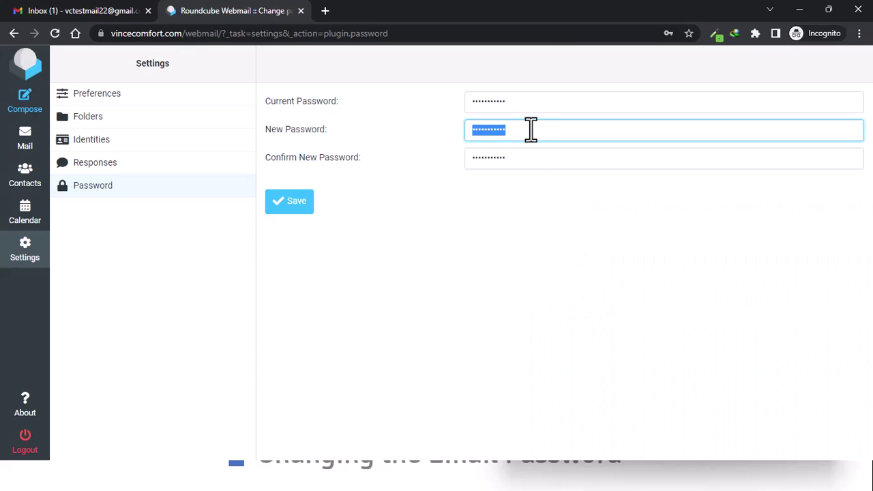
pyautogui.press('BackSpace')
pyautogui.doubleClick(510, 164)
pyautogui.press('BackSpace')
pyautogui.click(508, 137)
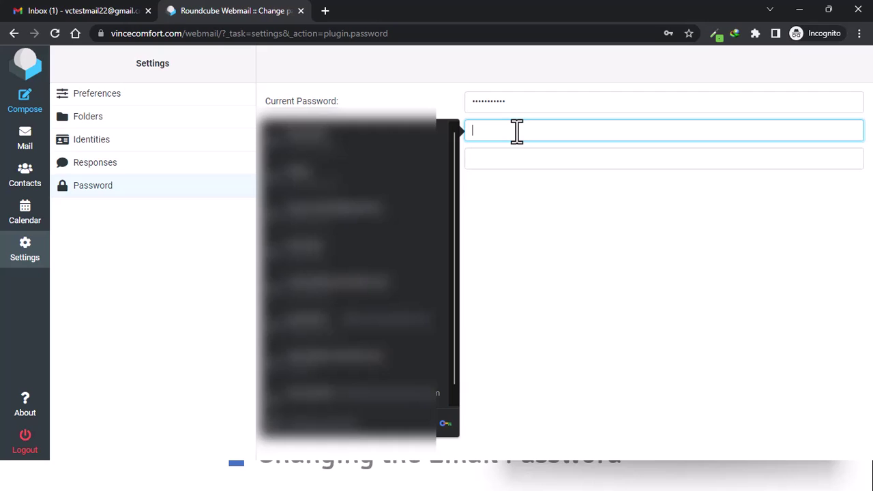
pyautogui.write('••••••')
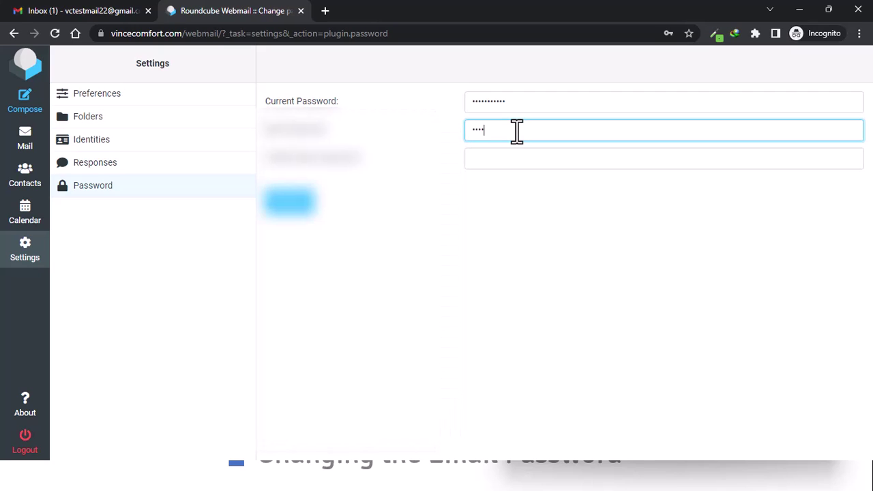
pyautogui.write('•••••')
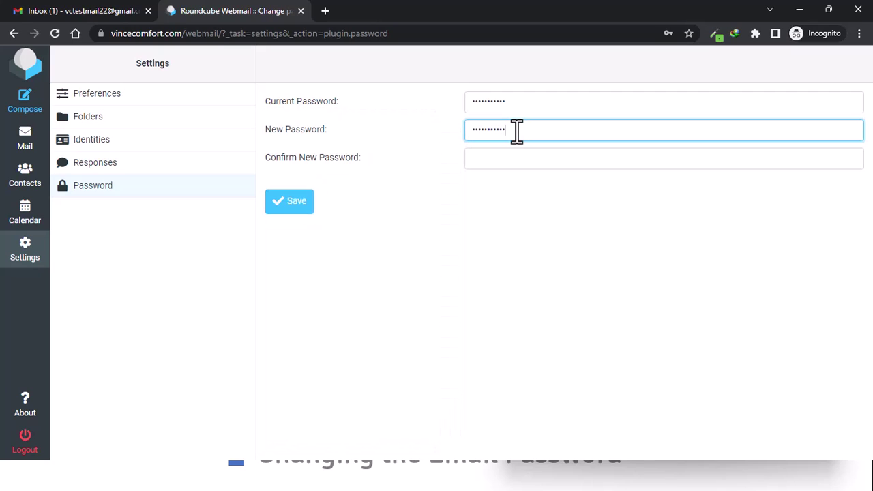
pyautogui.press('Tab')
pyautogui.write('•••••')
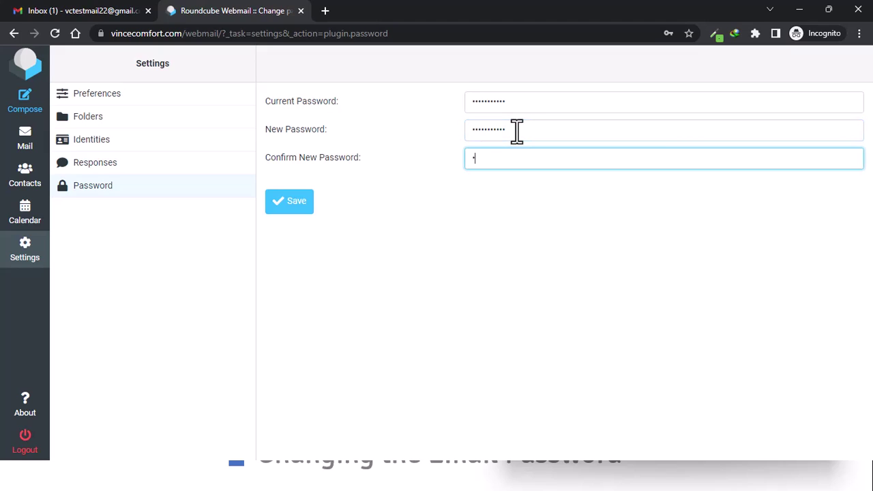
pyautogui.write('••••••')
pyautogui.click(298, 204)
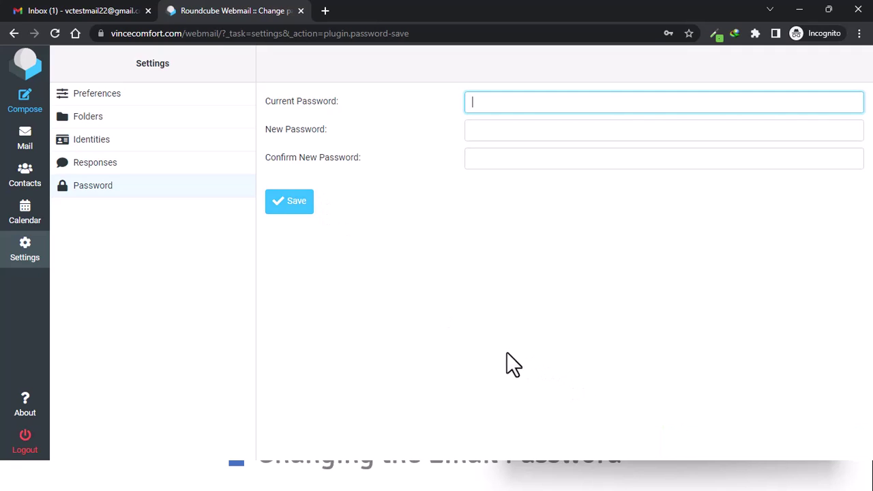
# Step: Return to Notepad with the caret after the webmail address
pyautogui.click(427, 333)
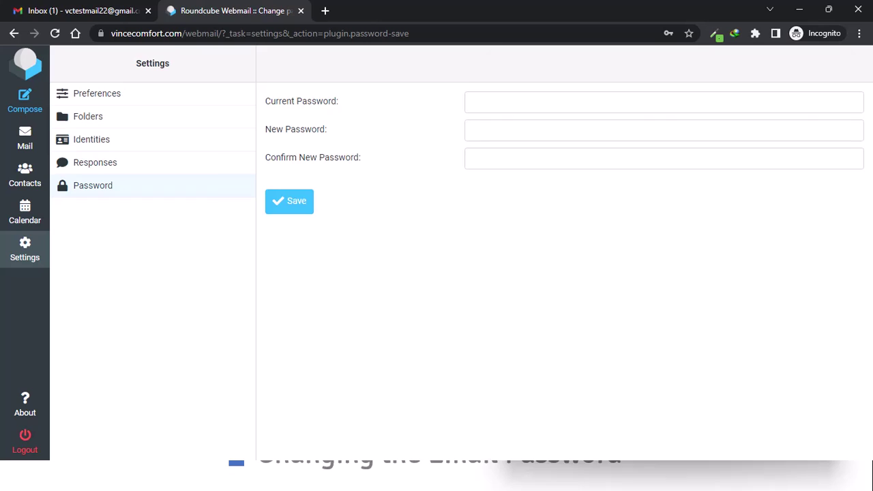
pyautogui.hotkey('alt', 'Tab')
pyautogui.click(809, 158)
# Step: Add password-rule lines 'A', 'a' and '1' below the addresses
pyautogui.press('Return')
pyautogui.press('Return')
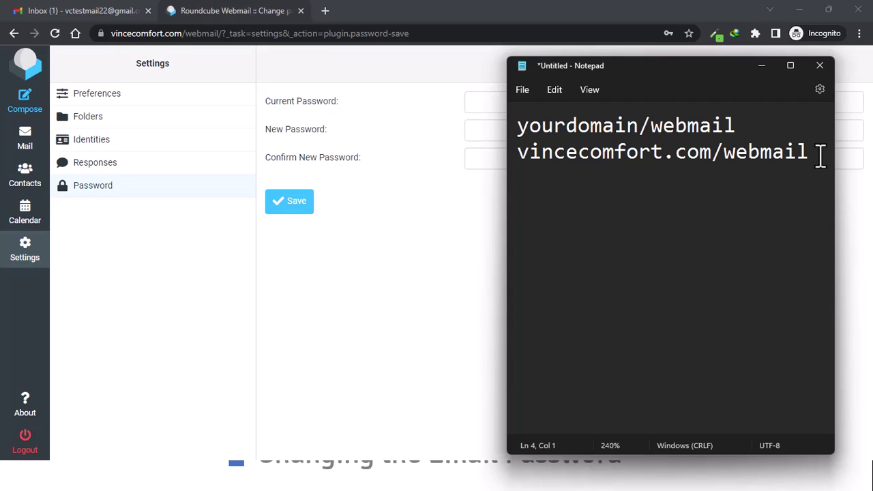
pyautogui.write('A')
pyautogui.press('Return')
pyautogui.write('a')
pyautogui.press('Return')
pyautogui.write('1')
pyautogui.press('Return')
# Step: Add the rule 'symbol (!@#$%^&*??)' and an example password on the next line
pyautogui.press('BackSpace')
pyautogui.press('BackSpace')
pyautogui.press('Left')
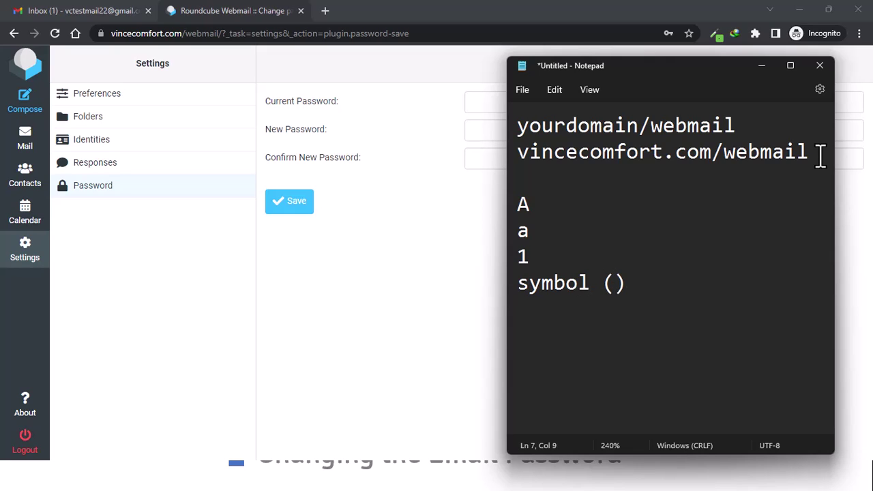
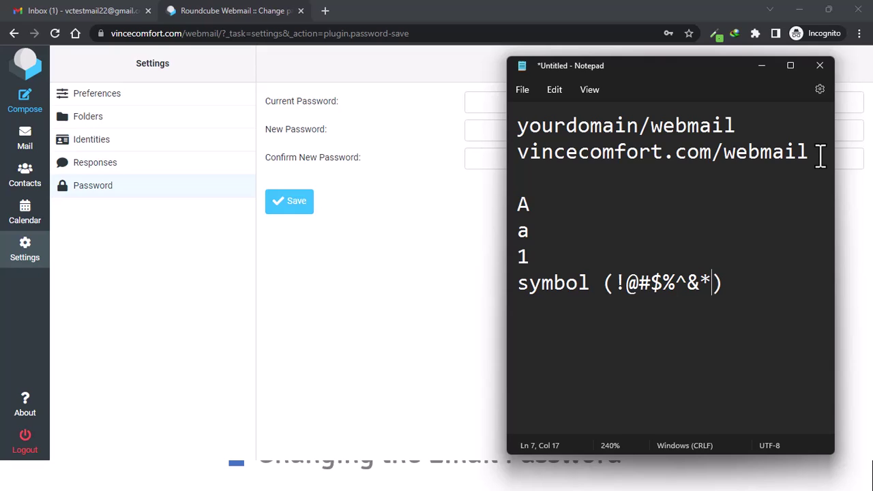
pyautogui.press('Right')
pyautogui.press('Return')
pyautogui.press('Return')
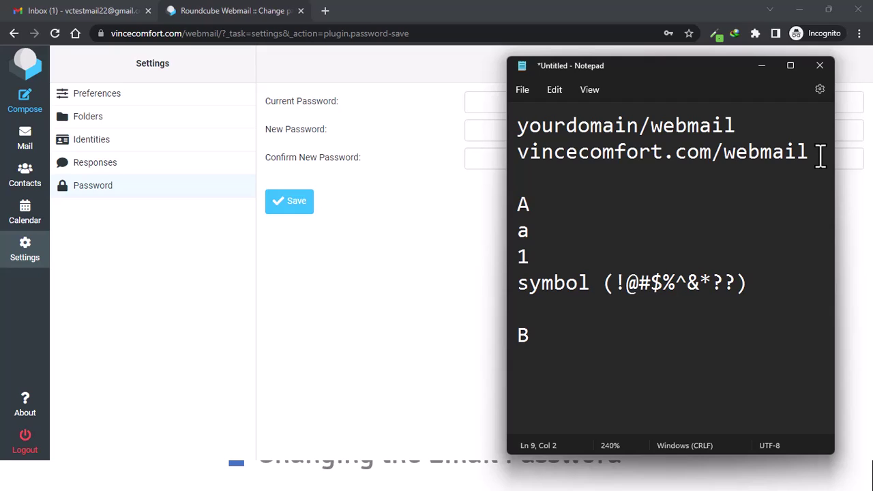
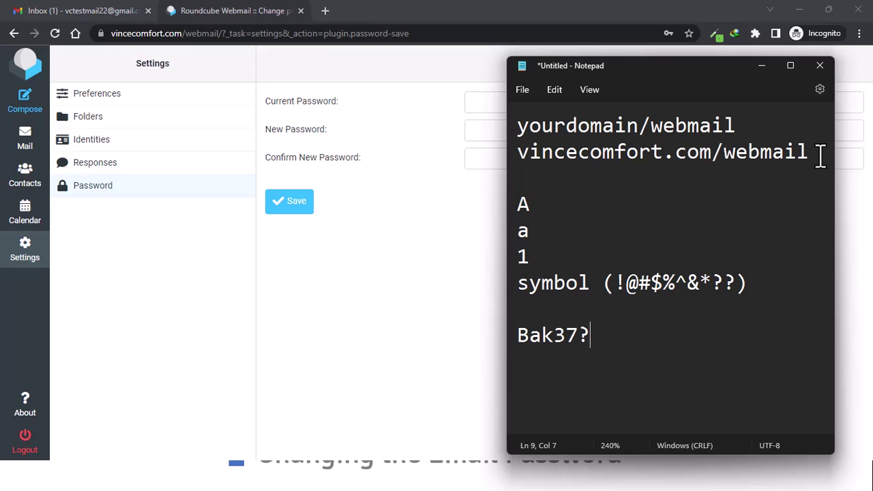
pyautogui.press('Home')
# Step: Open Preferences > User Interface, leaving date and time formats unchanged
pyautogui.click(159, 355)
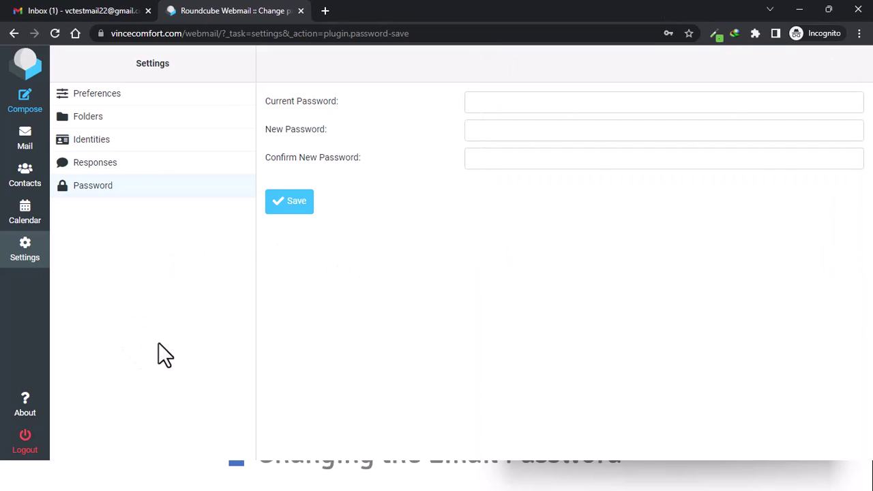
pyautogui.click(86, 94)
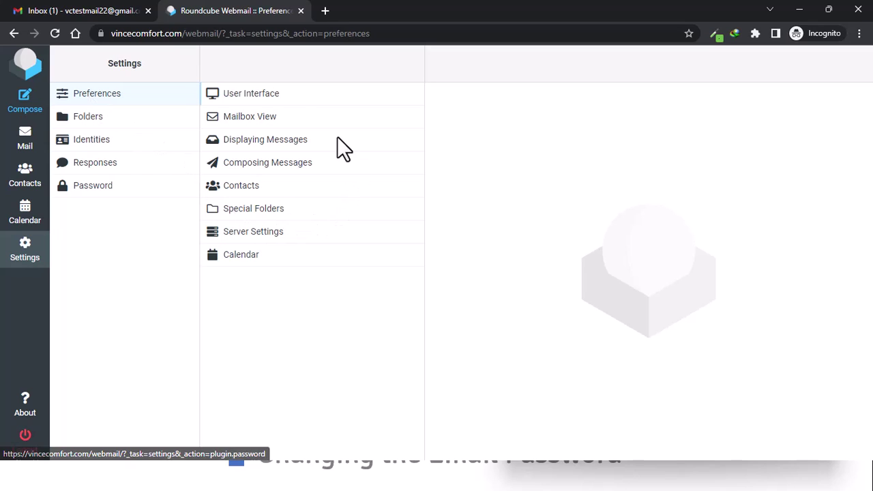
pyautogui.click(246, 94)
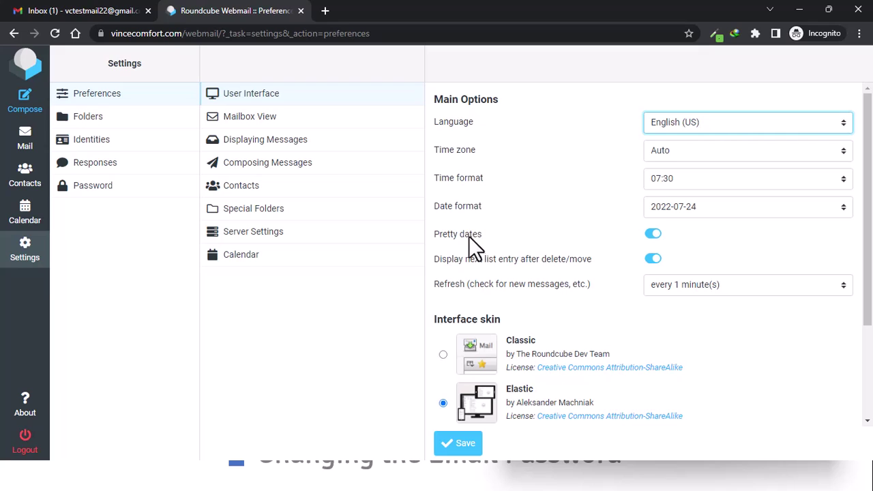
pyautogui.click(818, 208)
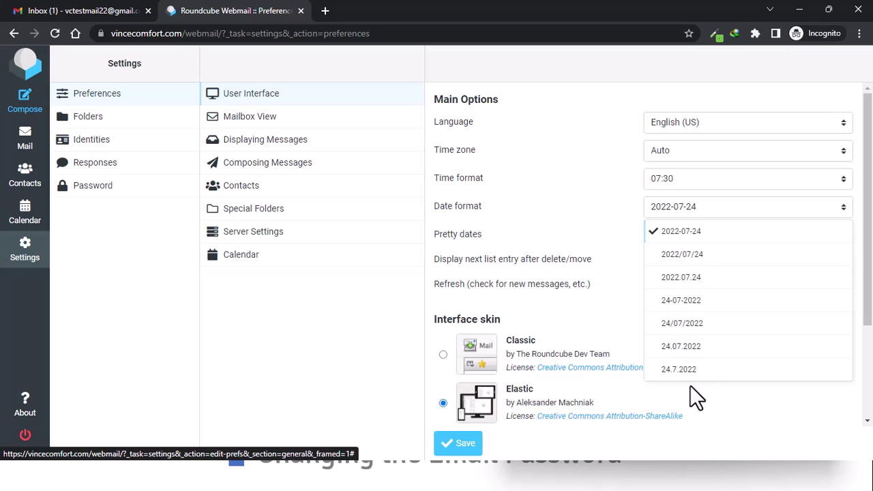
pyautogui.click(691, 188)
pyautogui.click(720, 177)
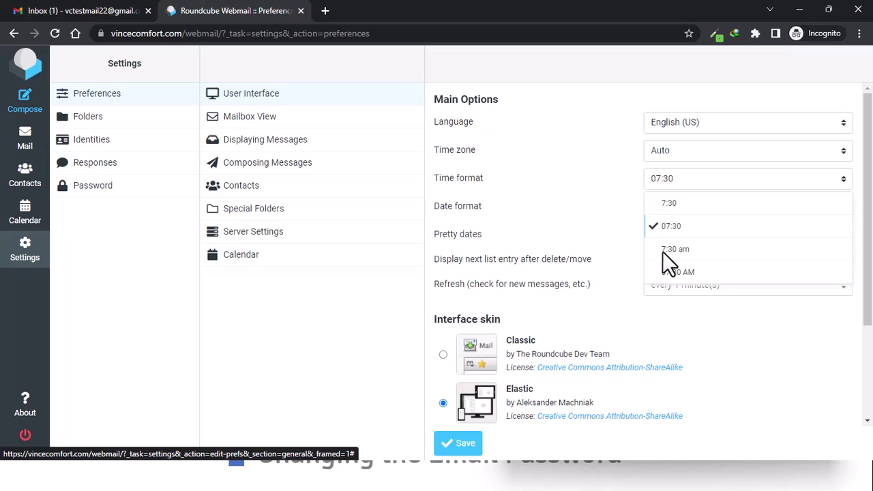
pyautogui.click(577, 193)
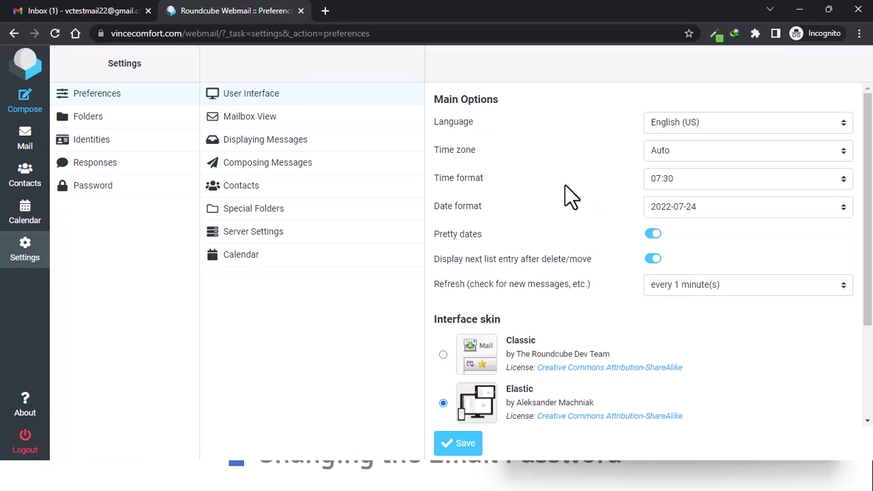
# Step: Set the time zone to (GMT +03:00) Africa/Kampala
pyautogui.click(716, 150)
pyautogui.scroll(-4, 702, 260)
pyautogui.scroll(-20, 699, 266)
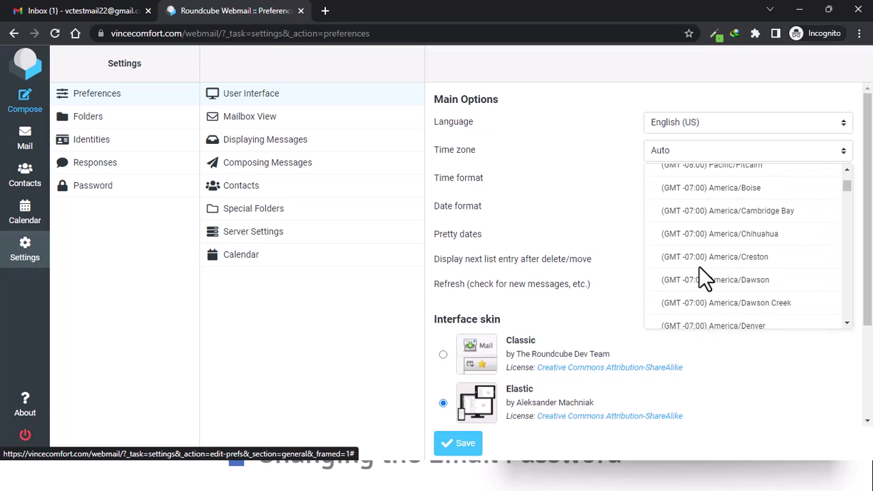
pyautogui.scroll(-20, 699, 267)
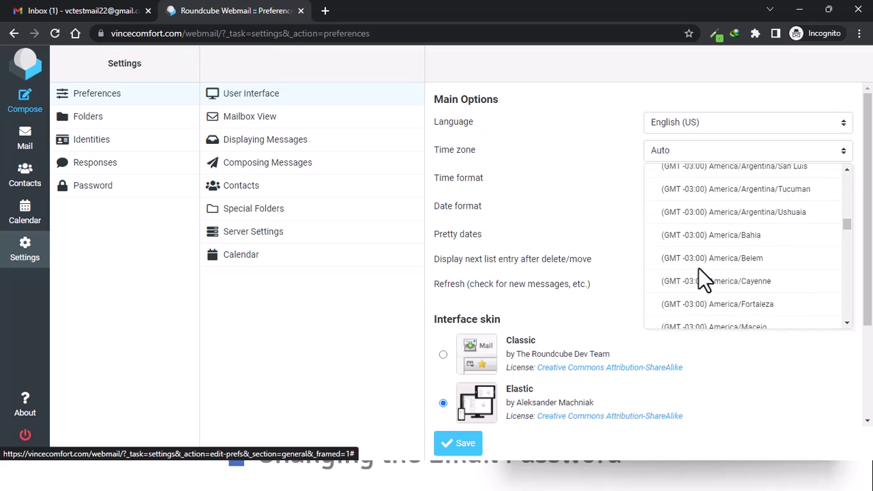
pyautogui.scroll(-20, 697, 270)
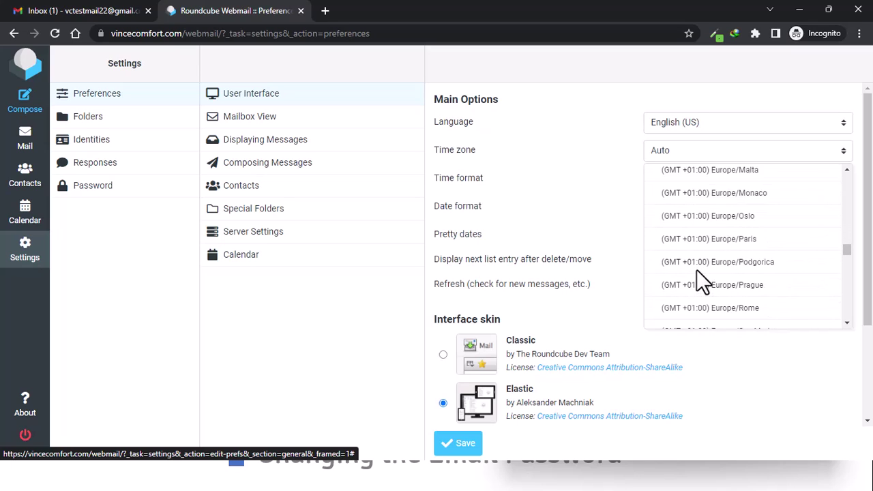
pyautogui.scroll(-10, 696, 270)
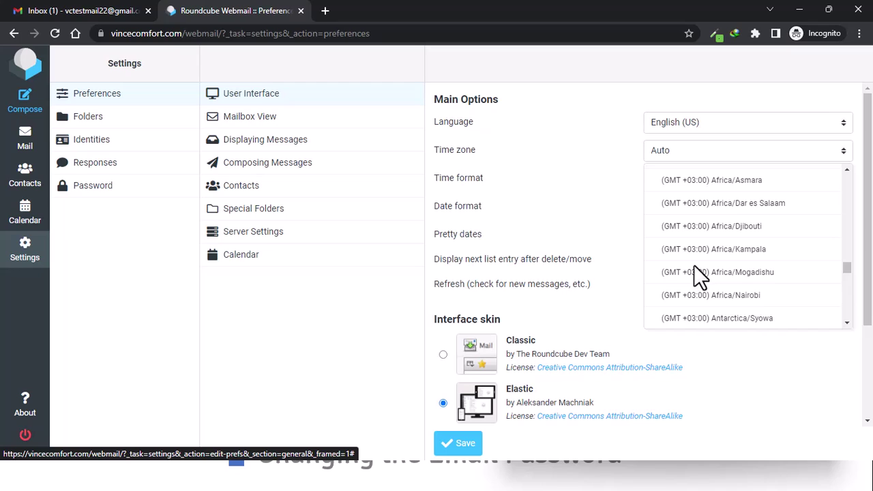
pyautogui.click(729, 250)
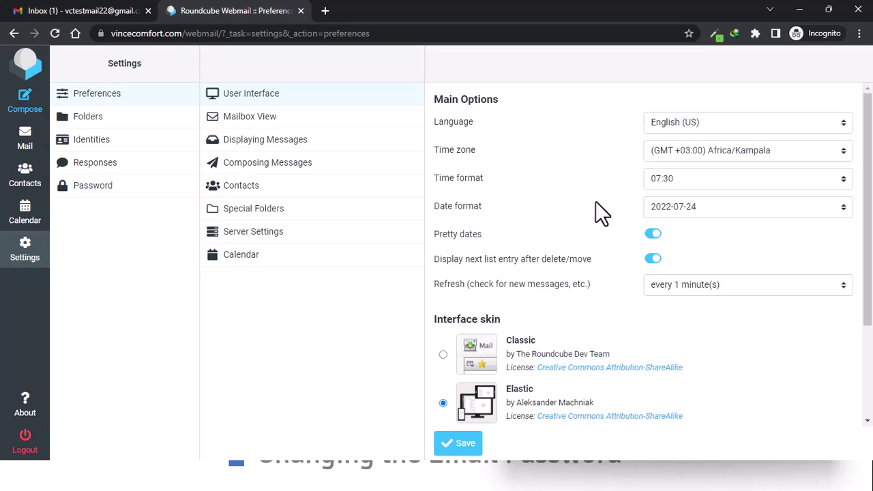
pyautogui.scroll(-2, 590, 194)
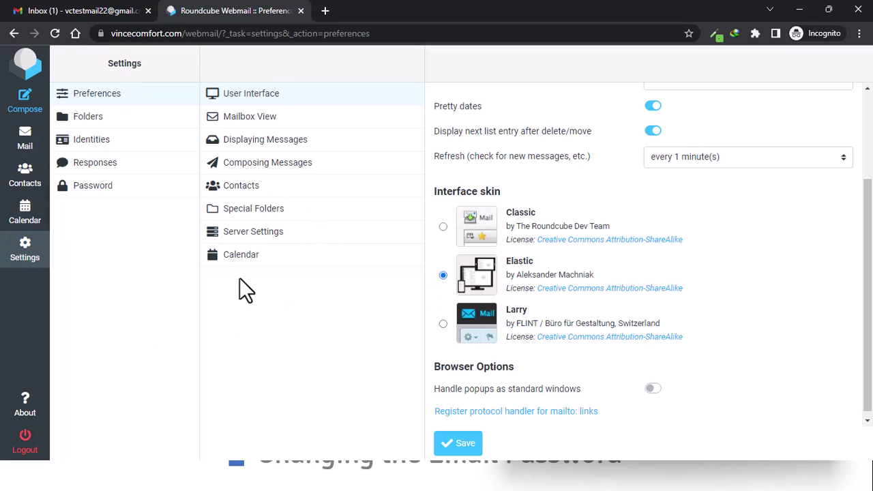
# Step: Switch the interface skin to Classic, then to Larry, saving each choice
pyautogui.click(443, 227)
pyautogui.click(460, 444)
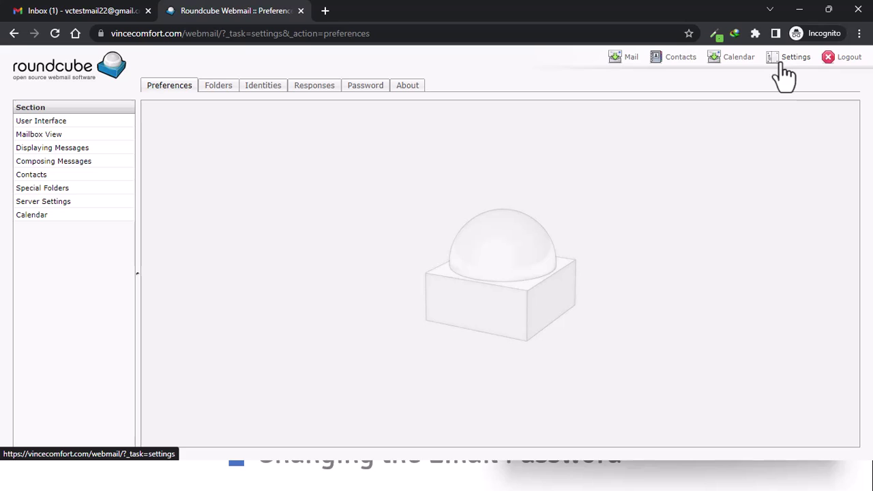
pyautogui.click(41, 121)
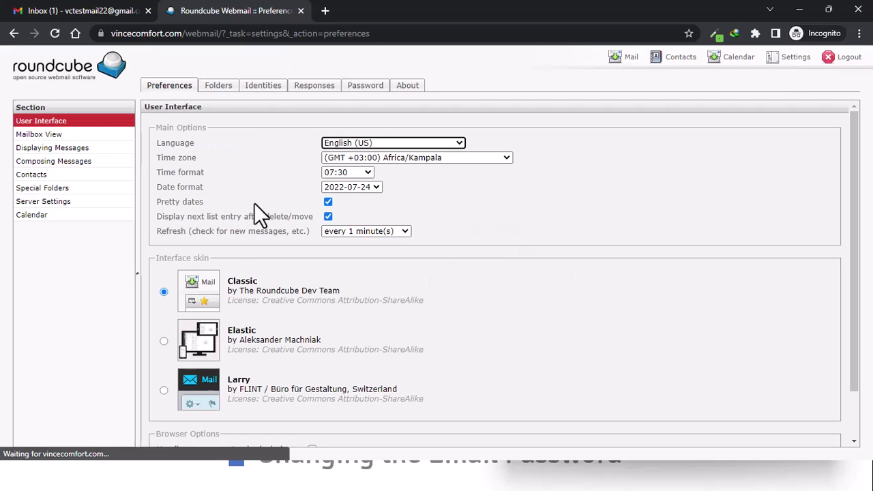
pyautogui.scroll(-1, 170, 369)
pyautogui.scroll(-1, 174, 372)
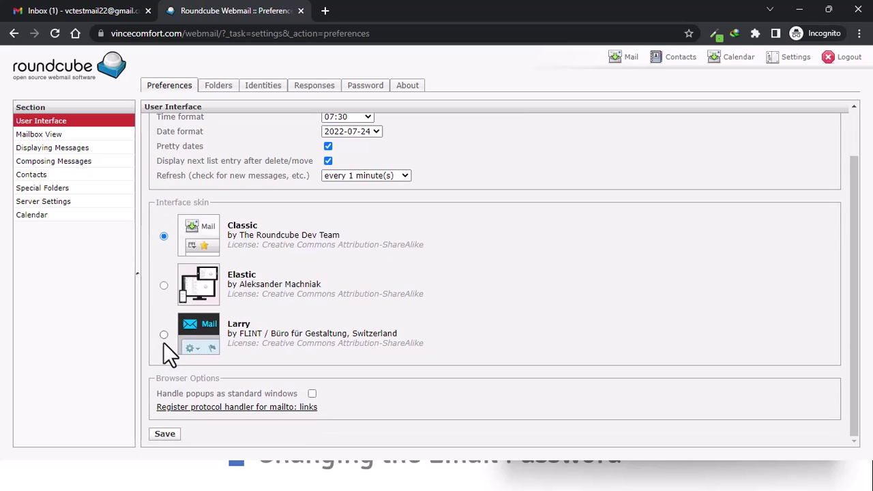
pyautogui.click(163, 334)
pyautogui.click(164, 435)
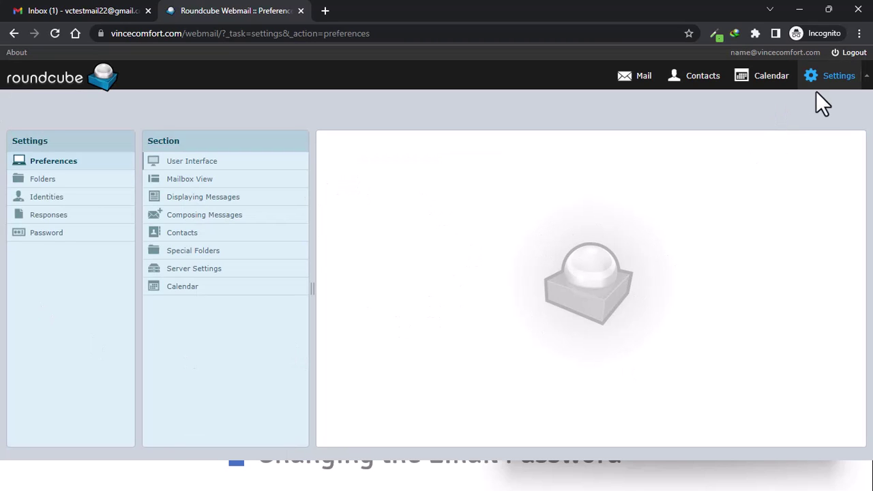
# Step: Choose the Elastic skin in User Interface preferences and save it
pyautogui.click(204, 198)
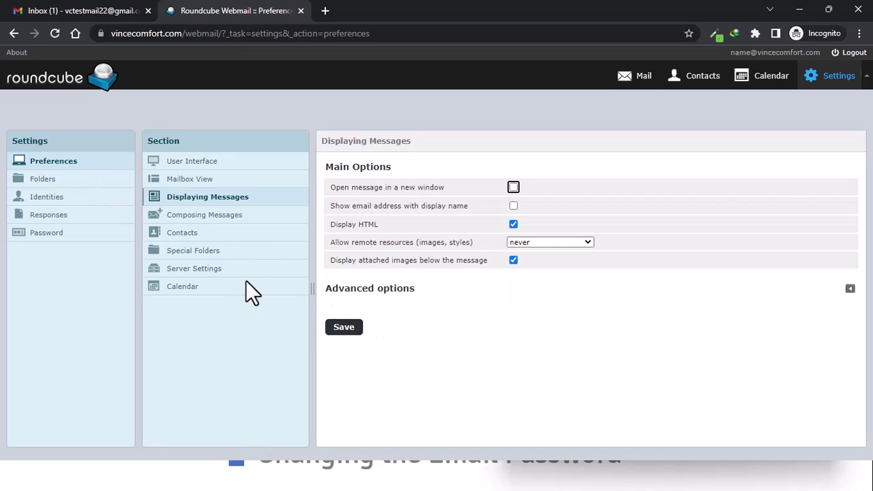
pyautogui.click(181, 159)
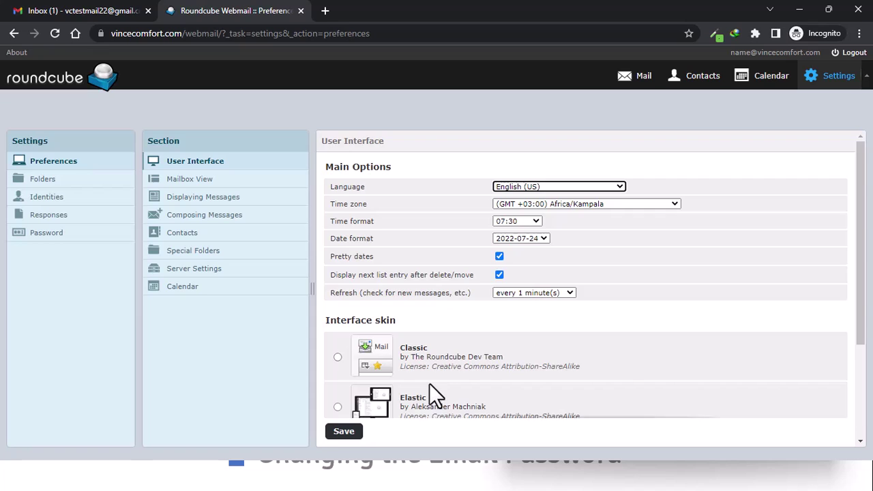
pyautogui.scroll(-2, 419, 380)
pyautogui.click(337, 279)
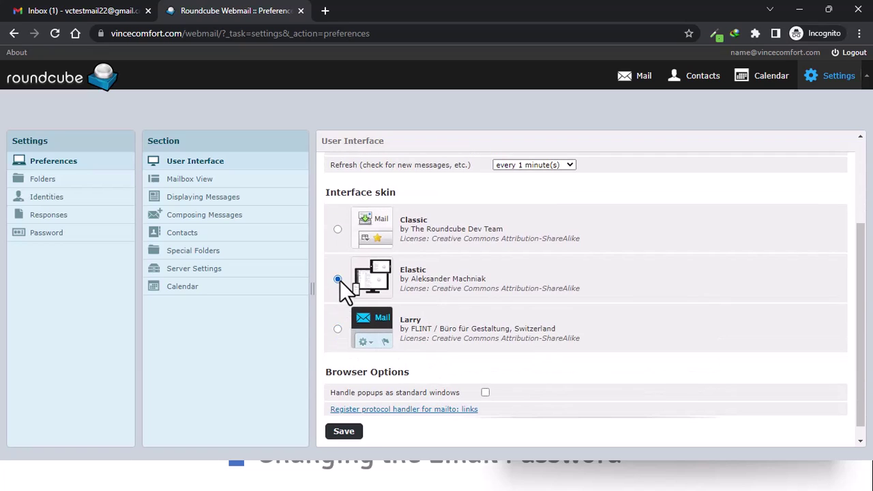
pyautogui.click(348, 432)
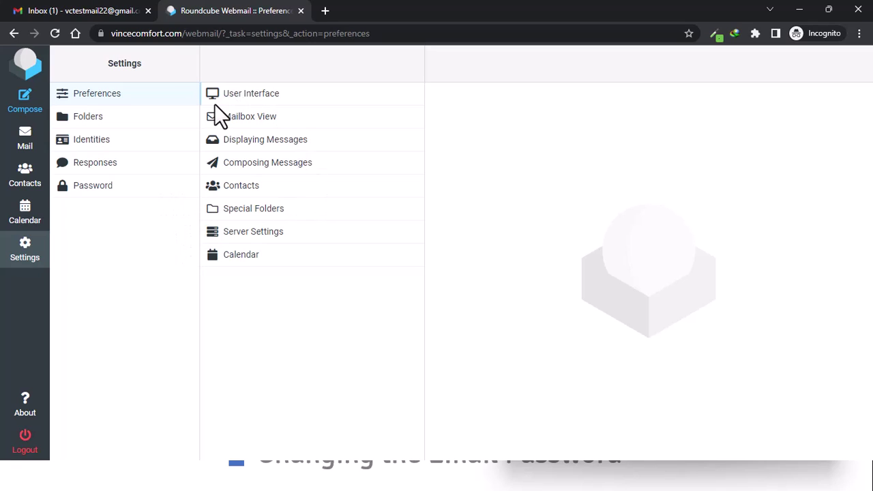
# Step: In Composing Messages, set draft auto-save to every 1 minute
pyautogui.click(239, 164)
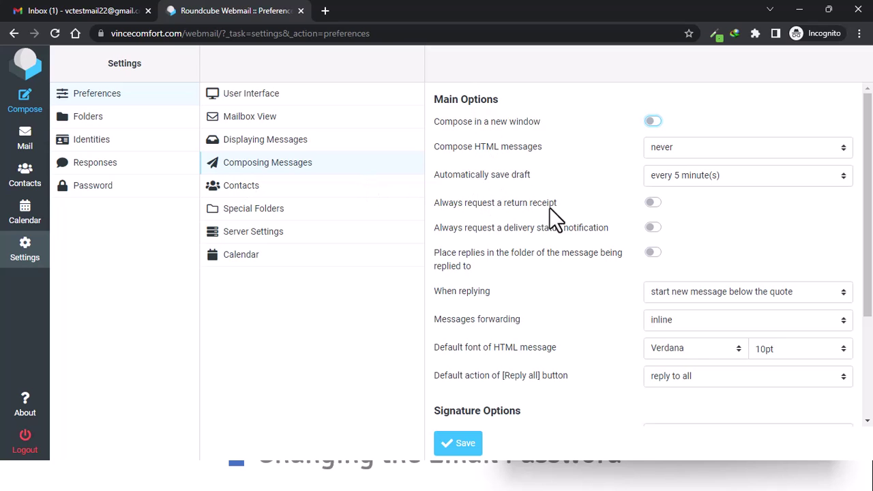
pyautogui.scroll(-3, 518, 273)
pyautogui.scroll(3, 537, 314)
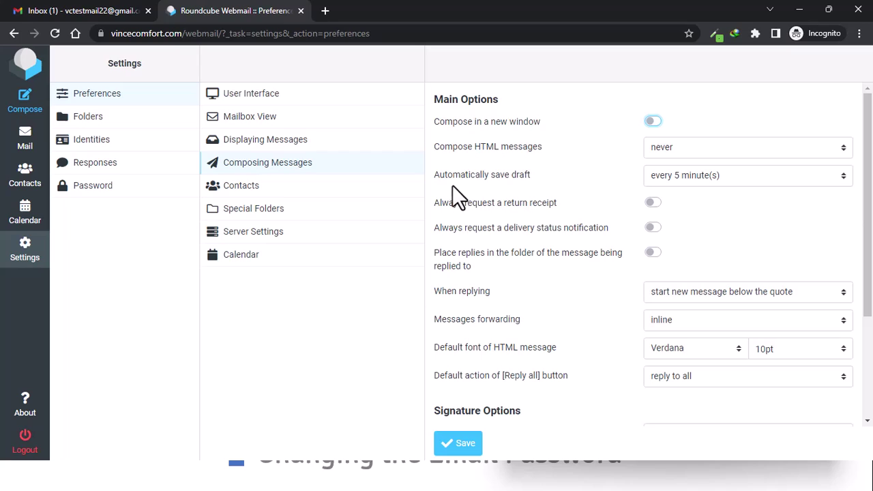
pyautogui.moveTo(434, 176); pyautogui.dragTo(531, 180)
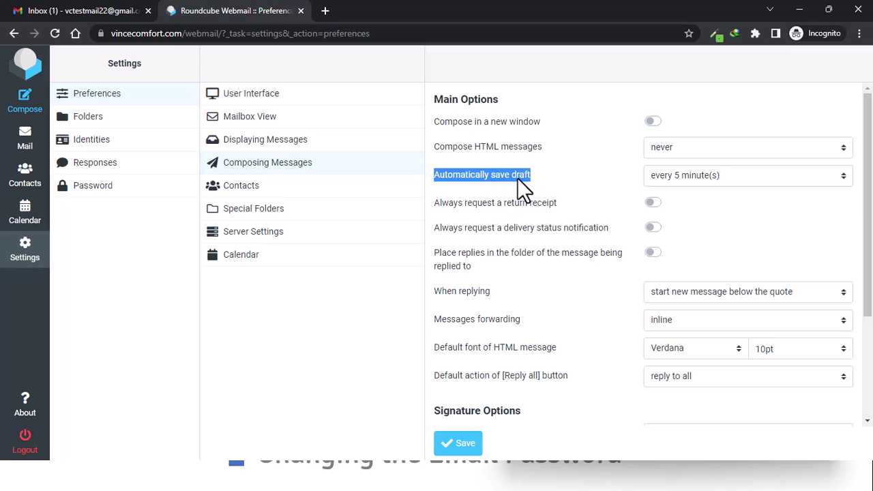
pyautogui.click(727, 176)
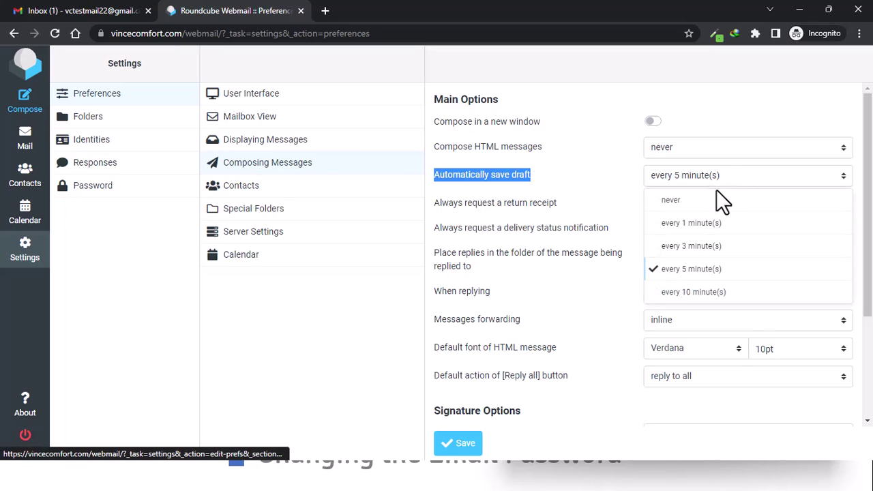
pyautogui.click(700, 221)
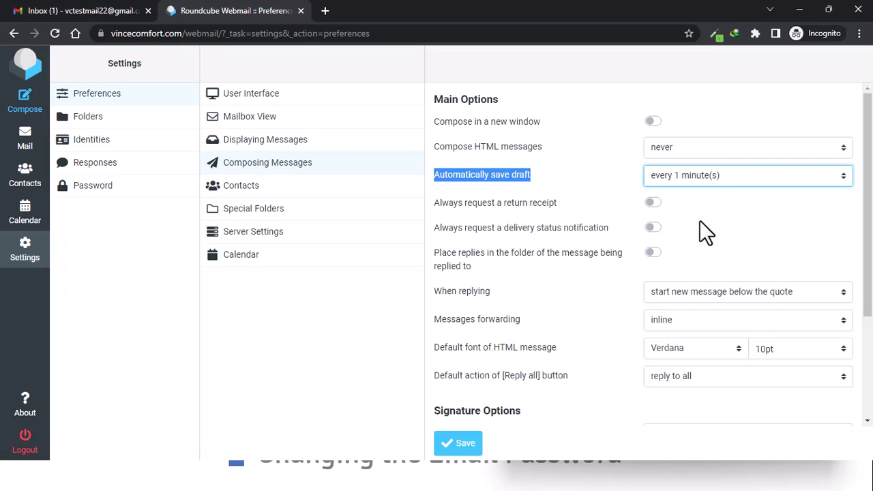
# Step: Keep the default HTML font as Verdana at 10pt
pyautogui.scroll(-2, 443, 212)
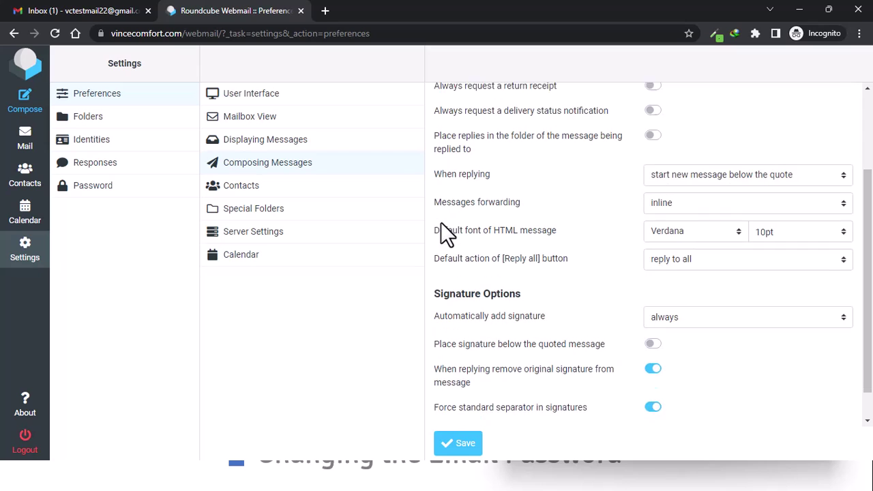
pyautogui.scroll(2, 441, 222)
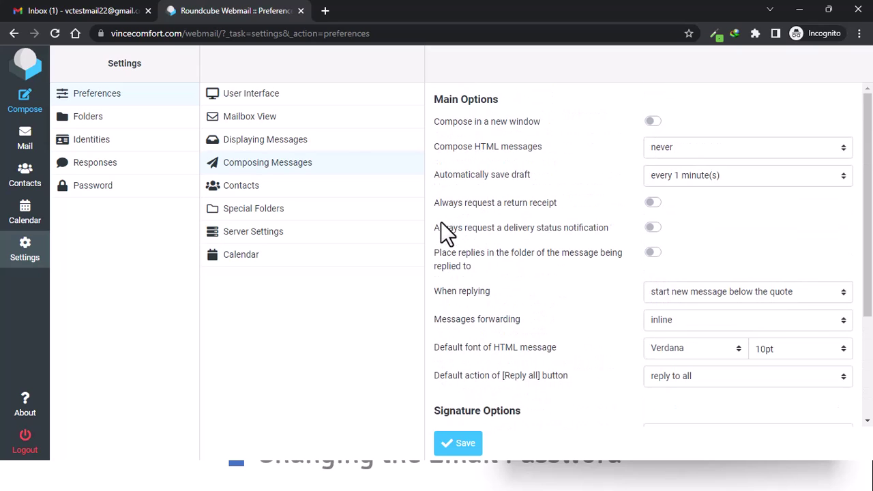
pyautogui.scroll(-1, 440, 229)
pyautogui.scroll(-1, 464, 225)
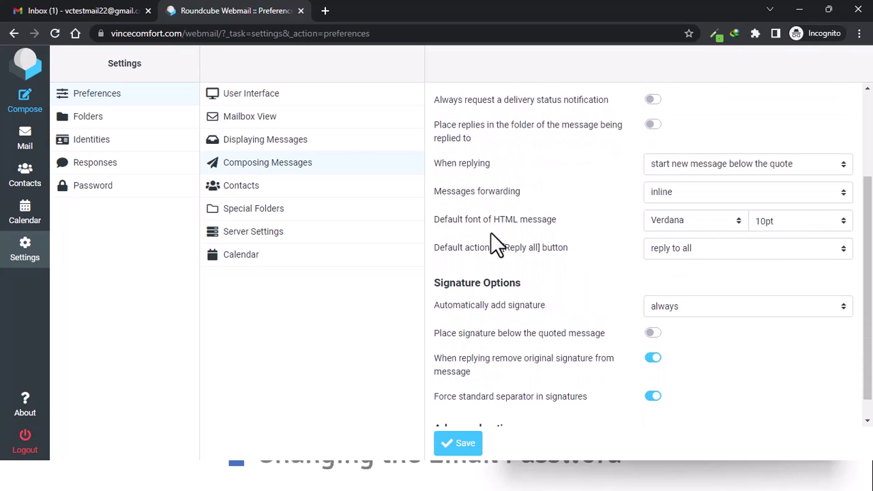
pyautogui.click(722, 231)
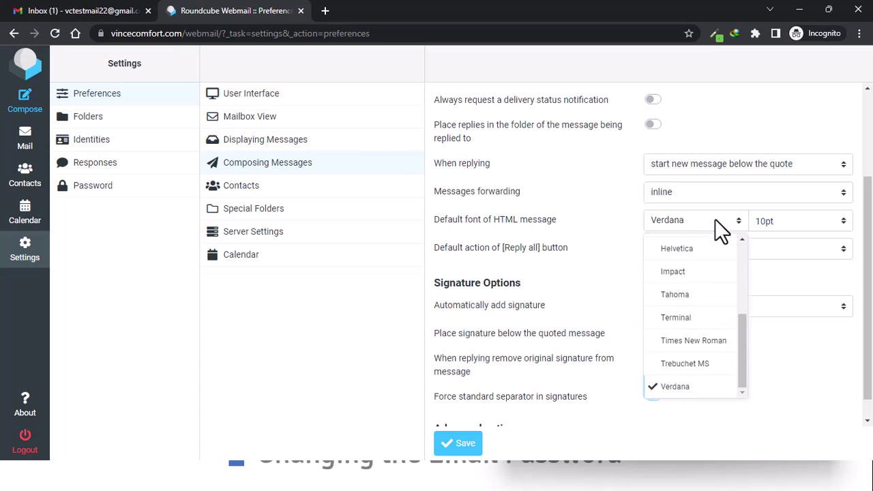
pyautogui.click(590, 211)
pyautogui.click(766, 222)
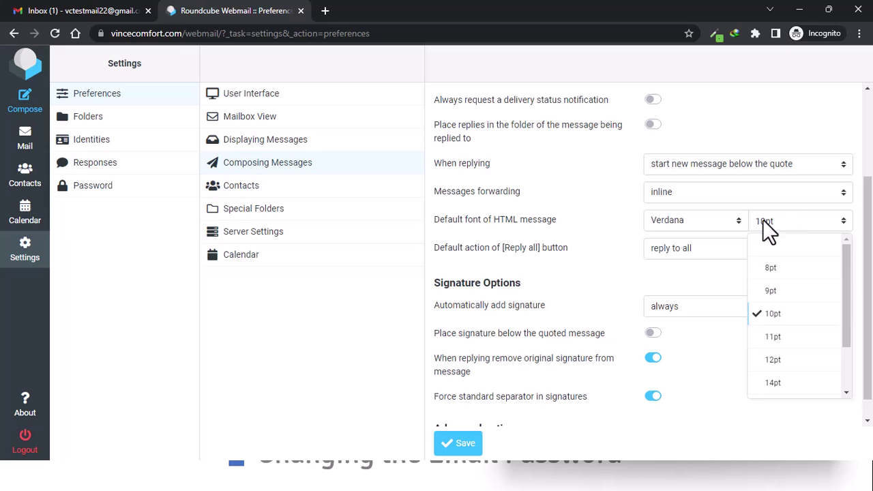
pyautogui.click(589, 208)
# Step: Keep signatures always added and expand the advanced composing options
pyautogui.scroll(-1, 600, 240)
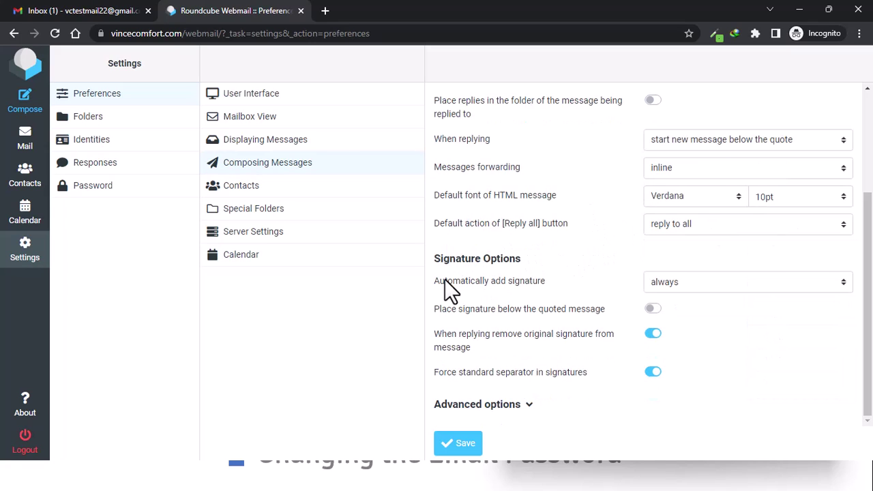
pyautogui.click(744, 280)
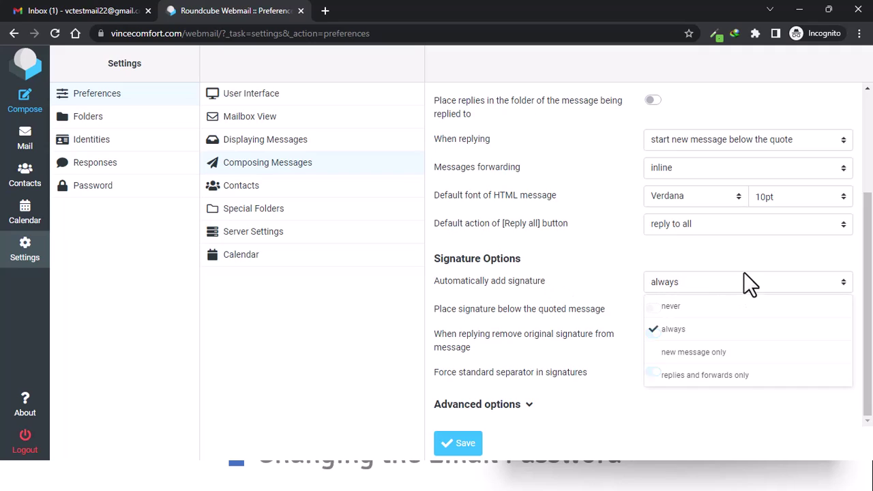
pyautogui.click(592, 242)
pyautogui.click(513, 405)
pyautogui.scroll(-1, 524, 271)
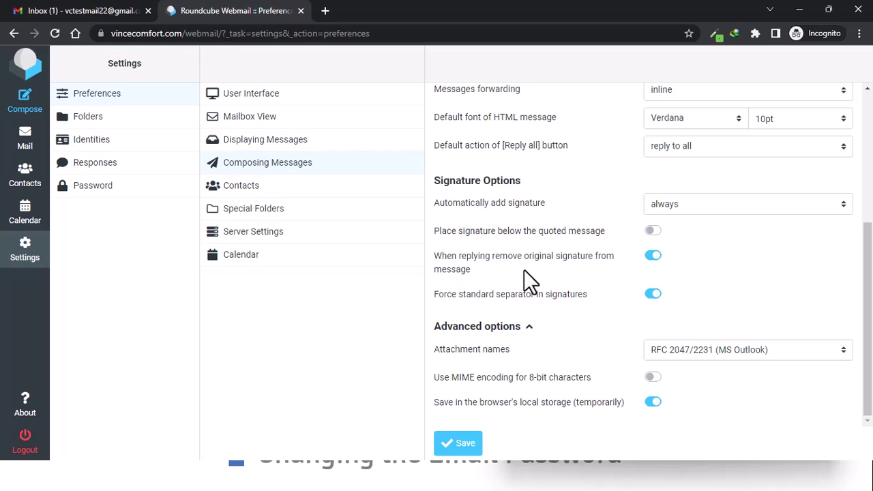
pyautogui.scroll(3, 524, 270)
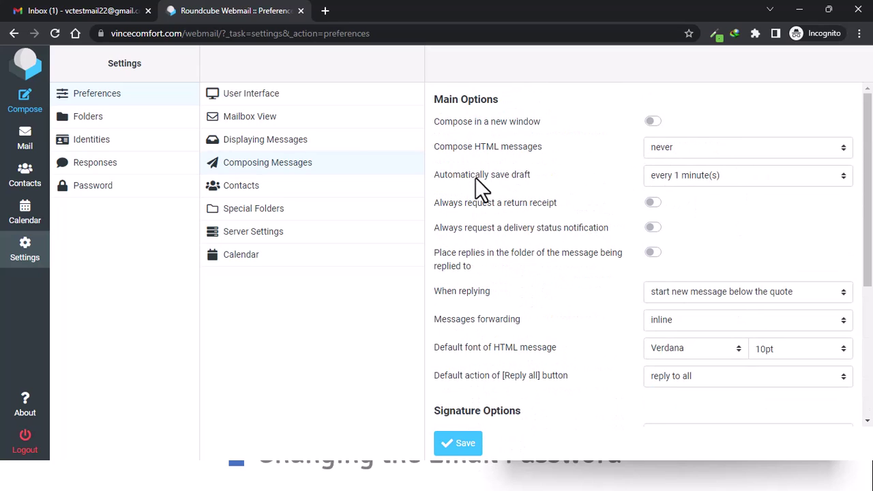
# Step: Save composing preferences, then give the identity a display name and organization 'VC'
pyautogui.click(469, 447)
pyautogui.click(93, 140)
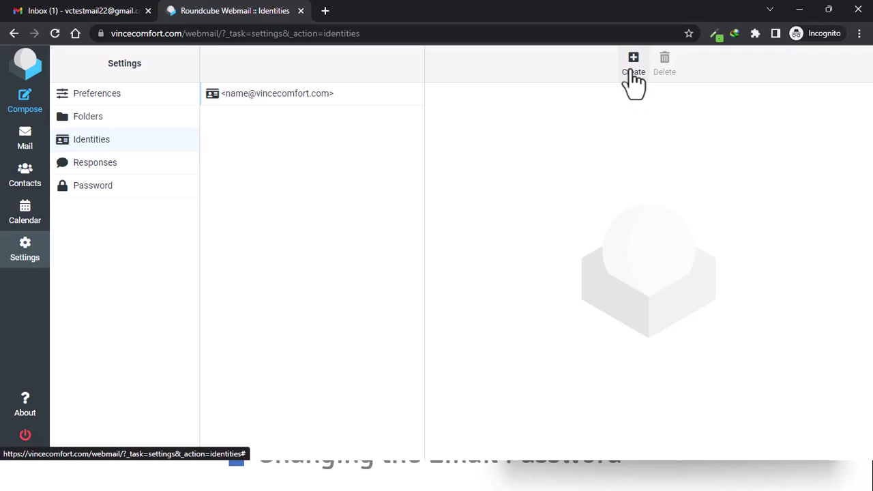
pyautogui.click(272, 96)
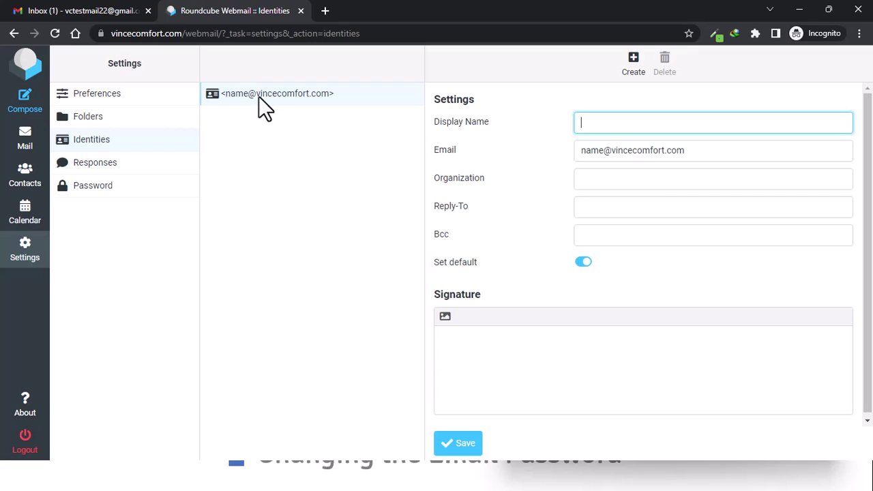
pyautogui.click(581, 123)
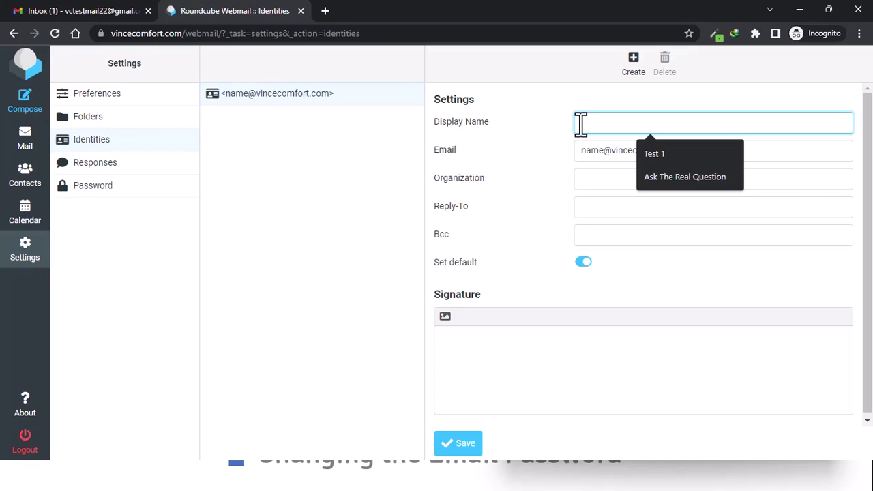
pyautogui.write('V')
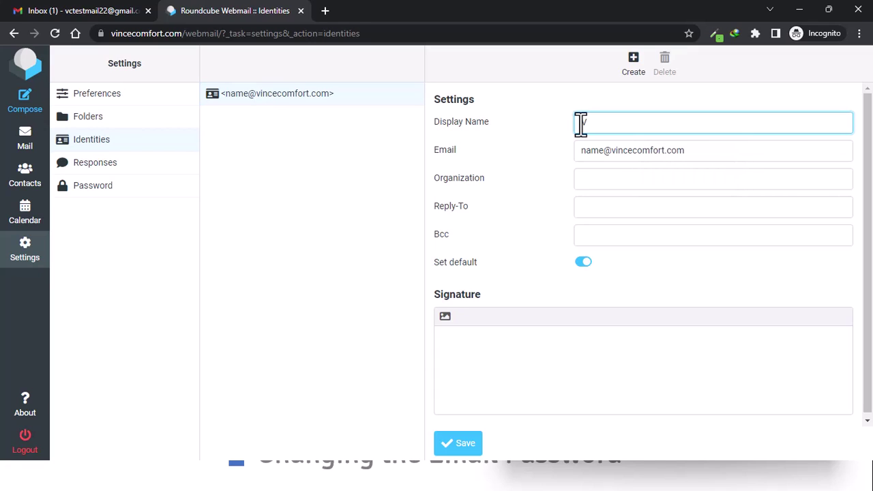
pyautogui.write('ince Comfort')
pyautogui.click(591, 150)
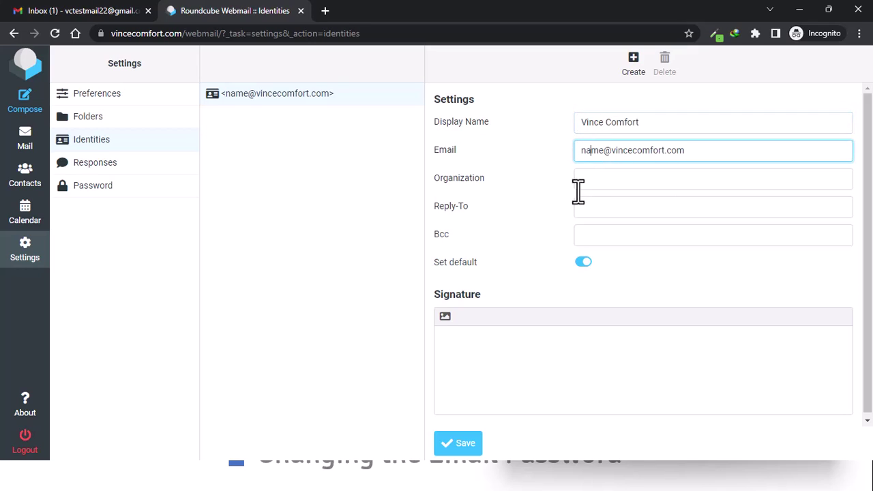
pyautogui.click(600, 181)
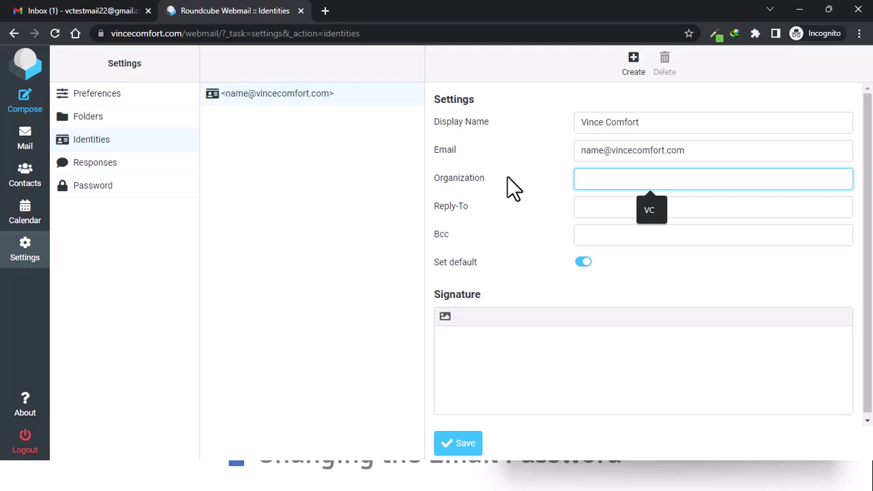
pyautogui.write('VC')
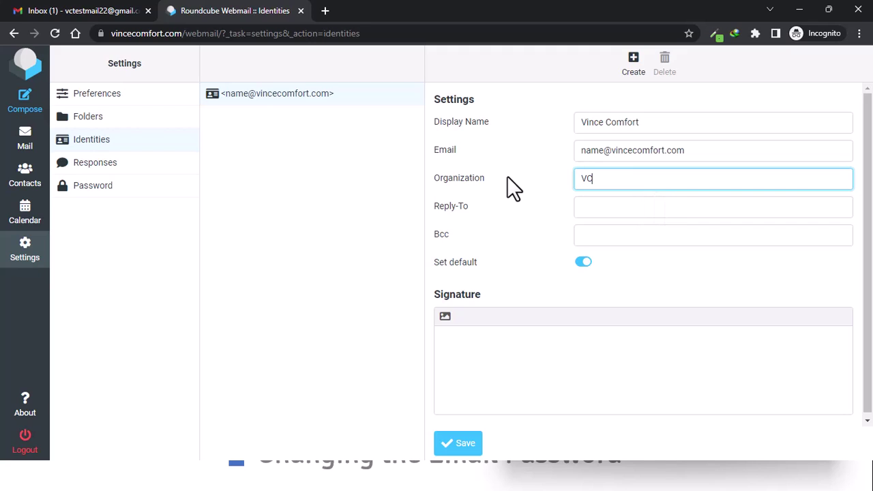
pyautogui.click(511, 204)
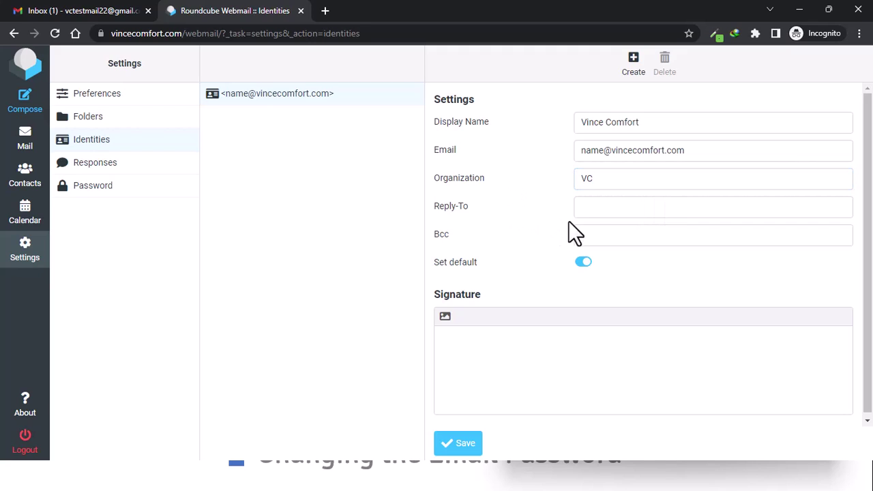
# Step: Copy the identity's Email address into its Reply-To field
pyautogui.tripleClick(624, 150)
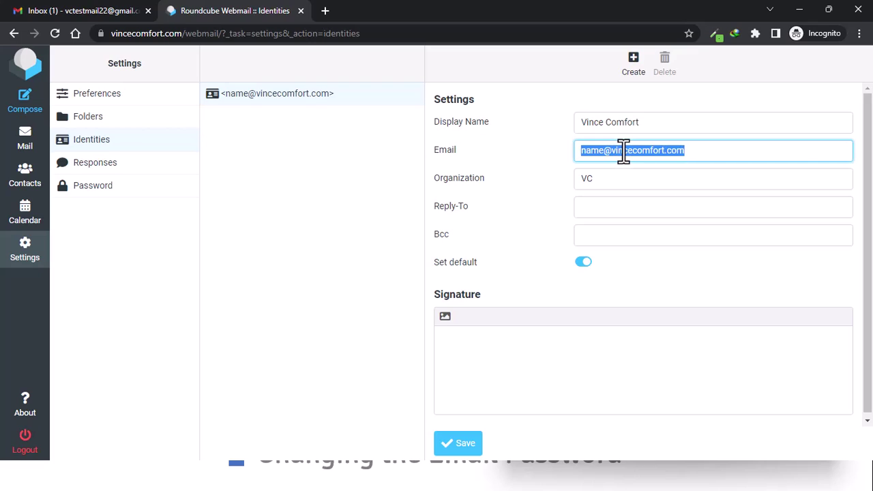
pyautogui.hotkey('ctrl', 'c')
pyautogui.click(601, 208)
pyautogui.hotkey('ctrl', 'v')
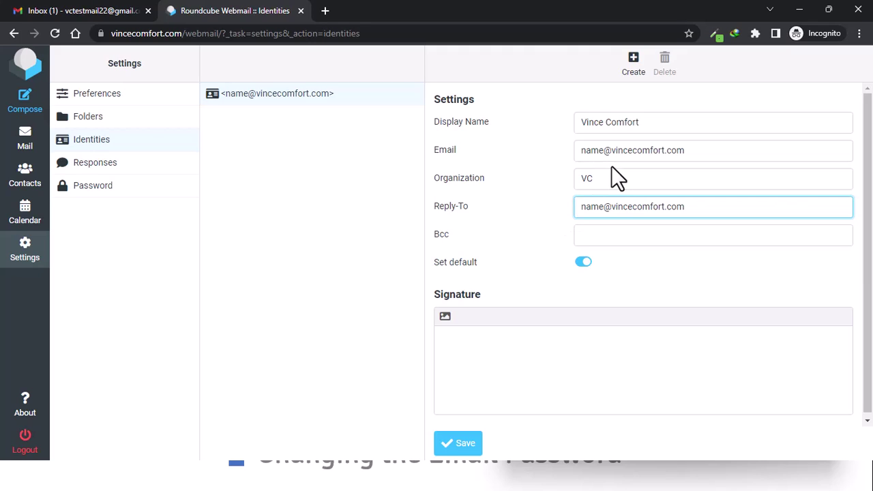
pyautogui.click(540, 227)
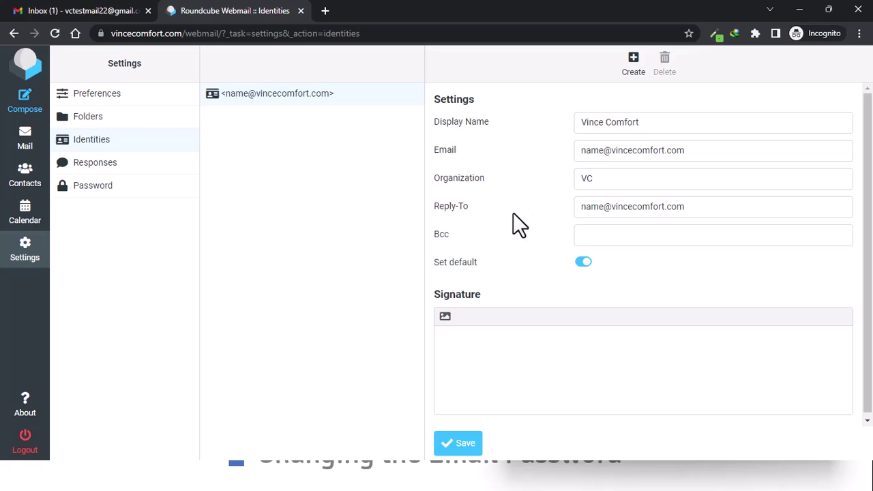
pyautogui.scroll(-1, 524, 272)
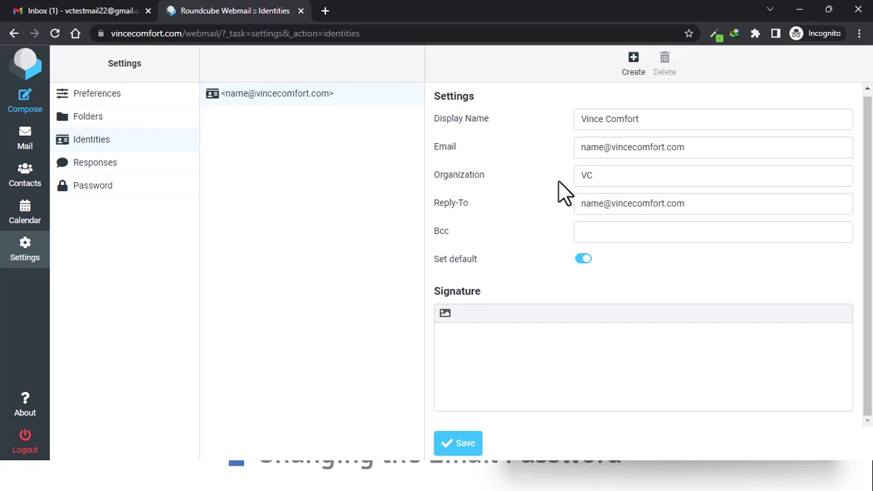
# Step: Write a 'Best Regards' signature with the sender's name and save the identity
pyautogui.click(514, 351)
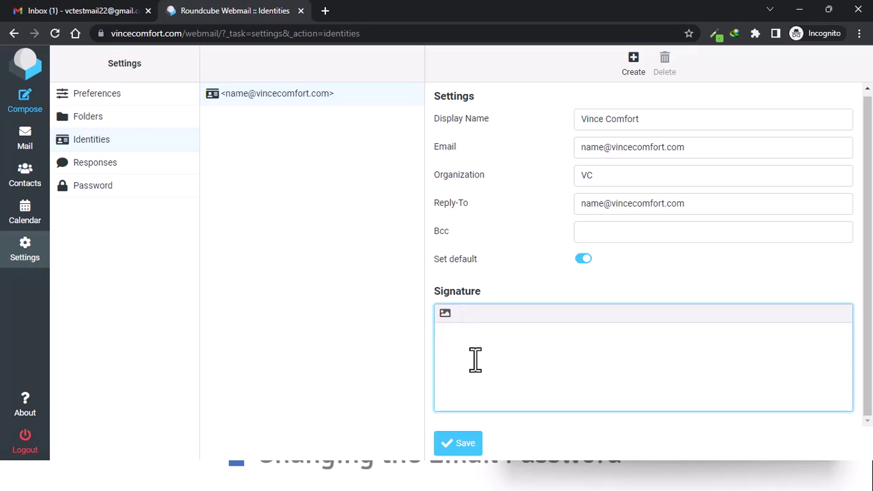
pyautogui.write('Best')
pyautogui.write('Vince Comfort')
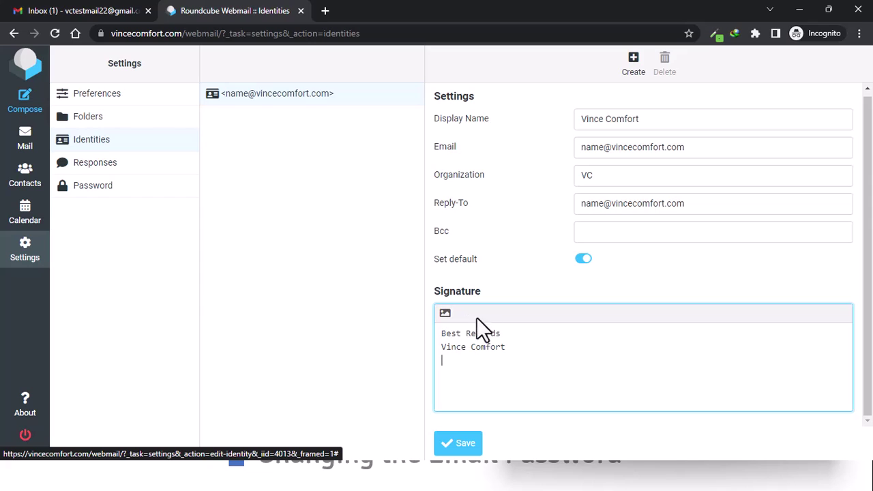
pyautogui.click(445, 315)
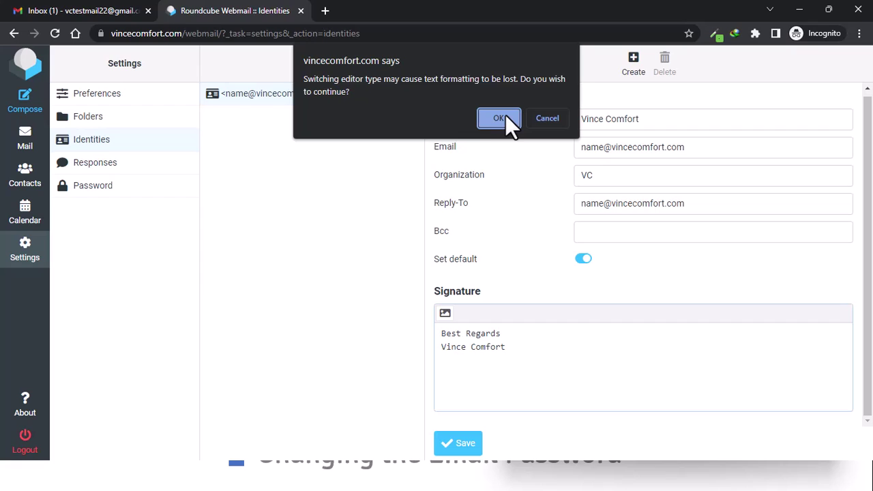
pyautogui.click(556, 121)
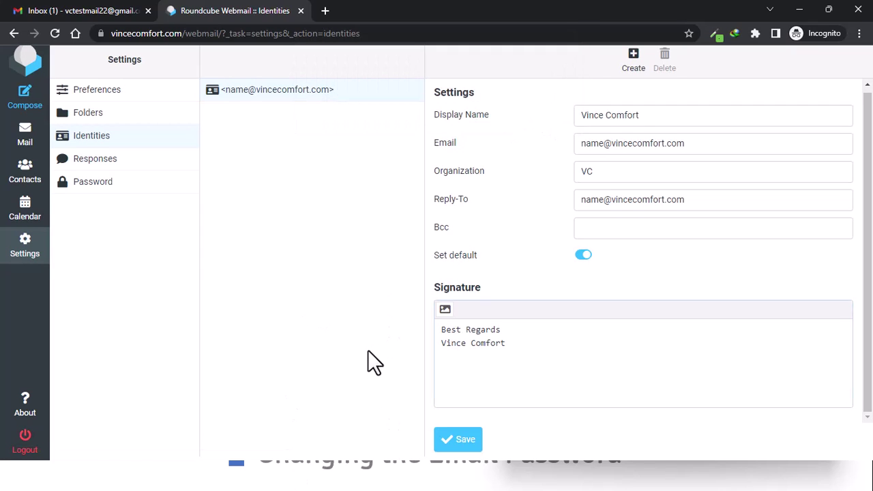
pyautogui.click(461, 442)
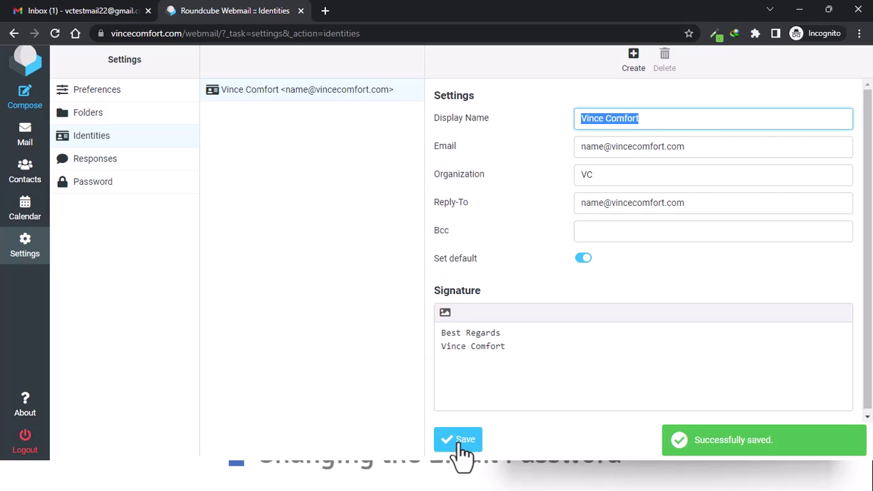
# Step: Switch the signature to HTML and add blank lines above 'Best Regards' and below the name
pyautogui.click(446, 313)
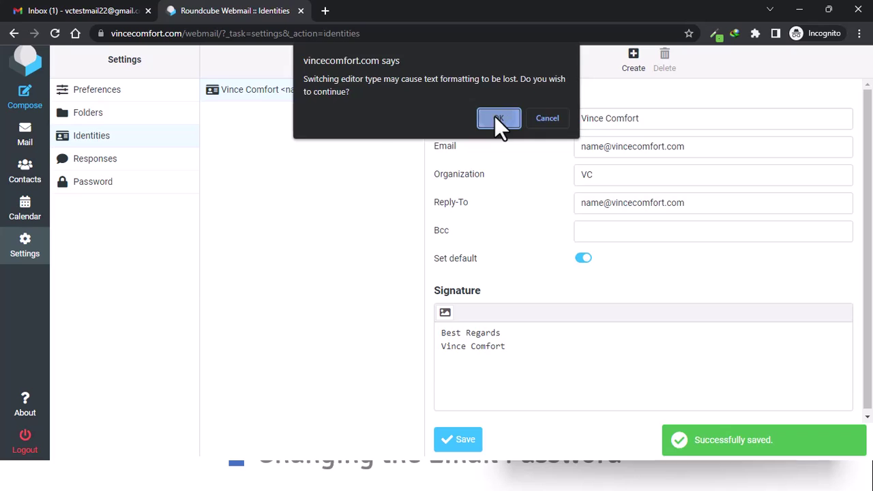
pyautogui.click(499, 120)
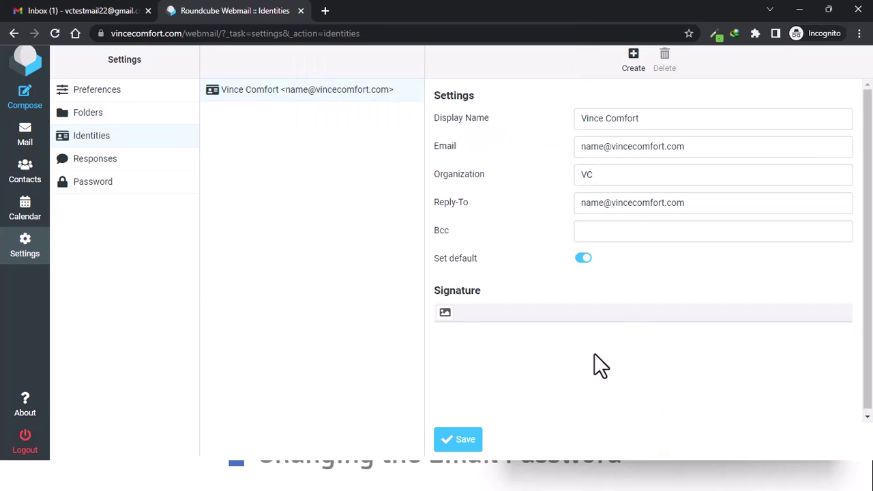
pyautogui.scroll(-1, 503, 264)
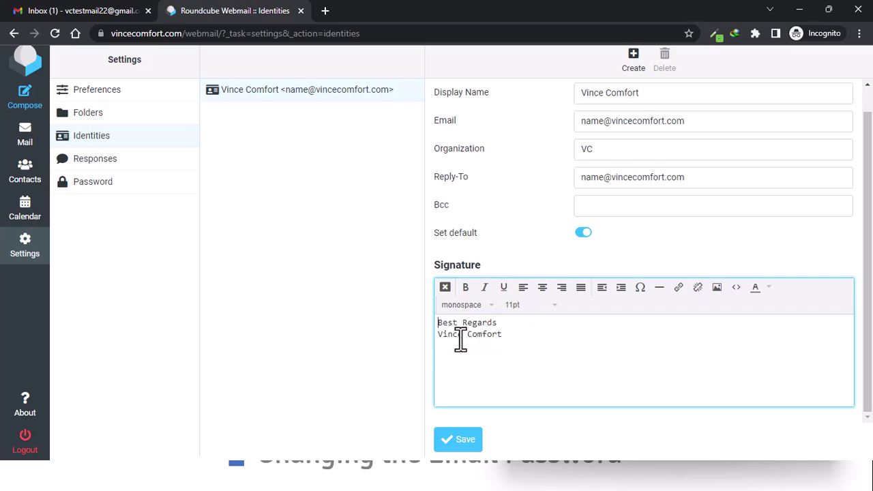
pyautogui.press('Return')
pyautogui.click(550, 344)
pyautogui.press('Return')
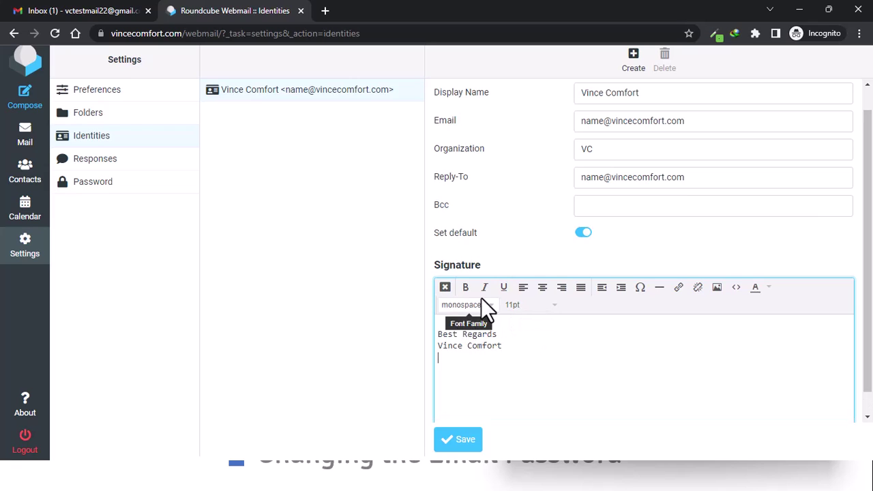
# Step: Upload the logo image file and insert it into the signature below the closing lines
pyautogui.click(717, 288)
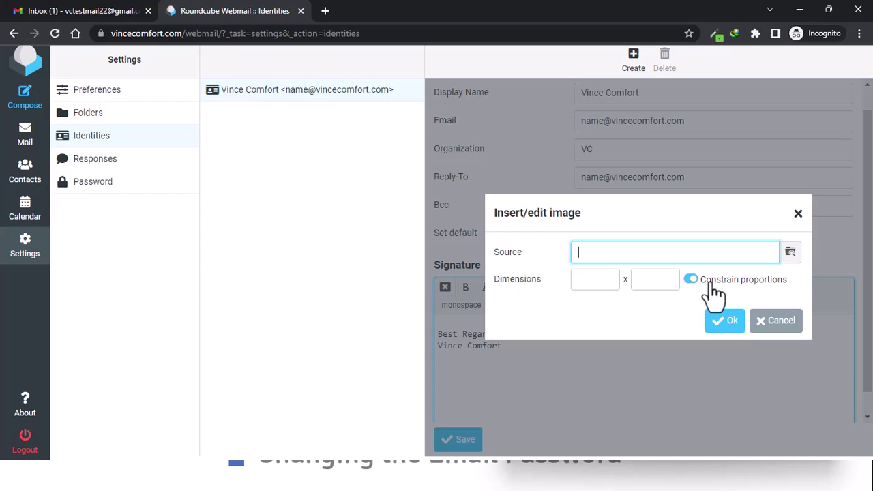
pyautogui.click(792, 253)
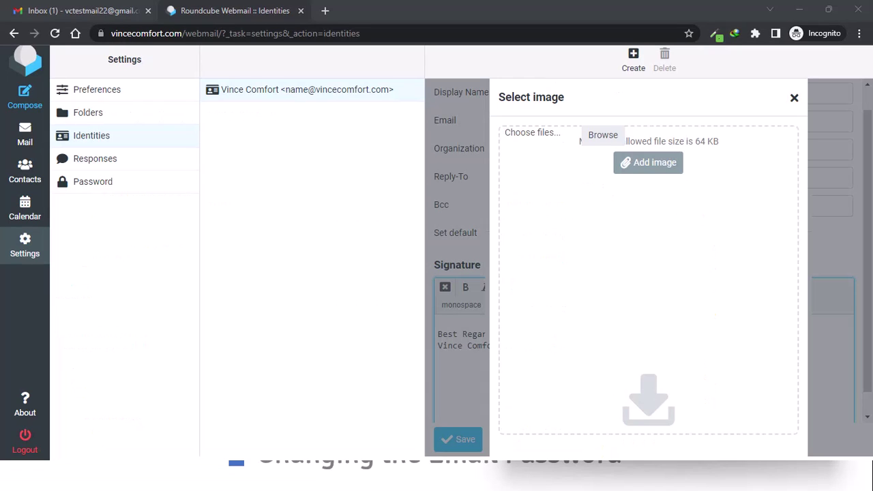
pyautogui.moveTo(449, 305); pyautogui.dragTo(574, 236)
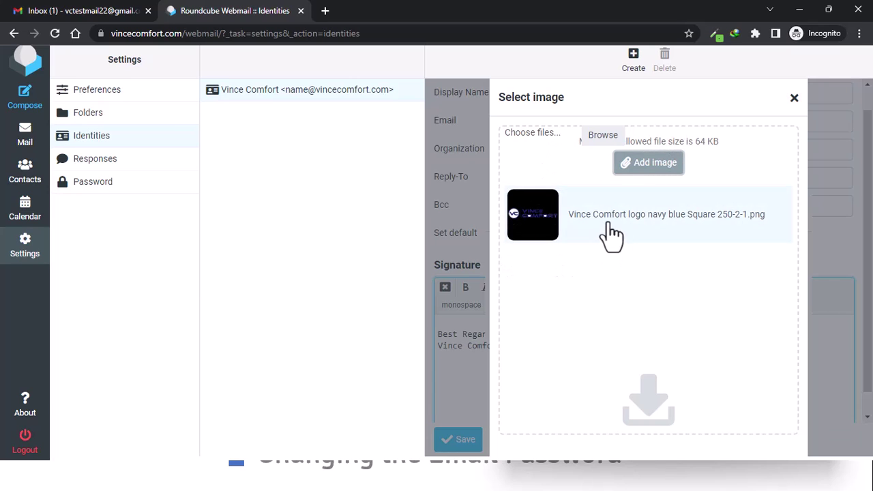
pyautogui.click(607, 232)
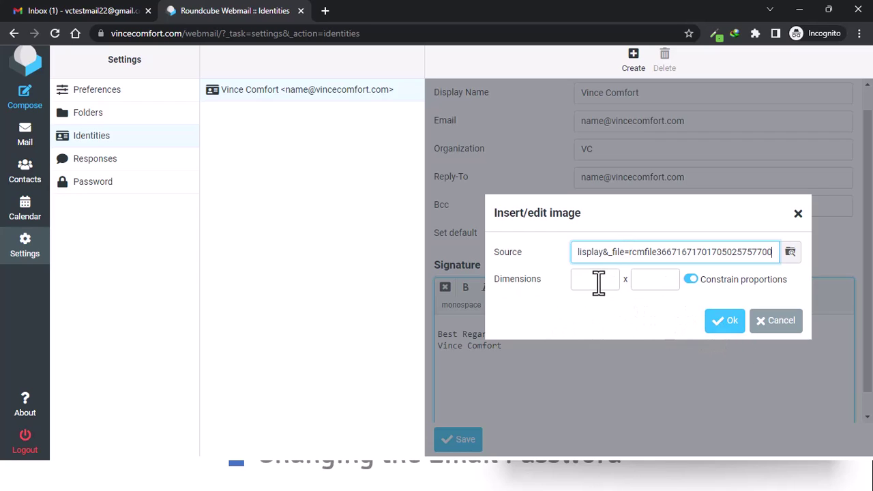
pyautogui.click(728, 327)
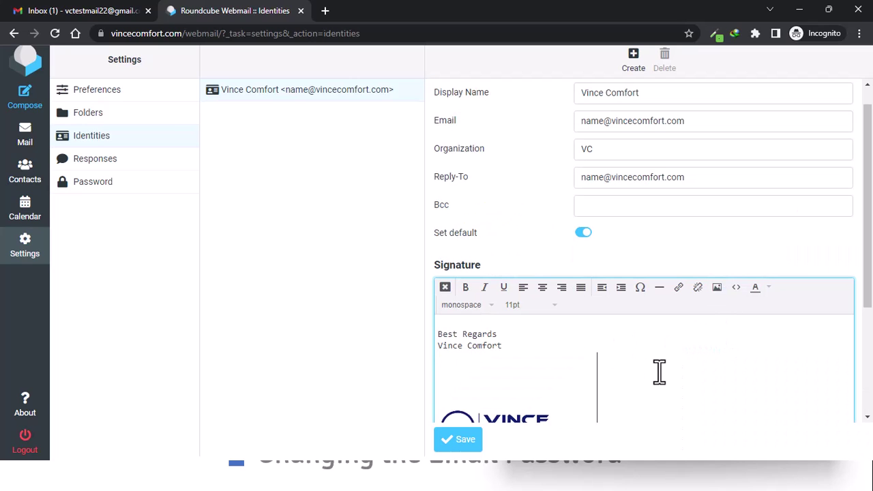
# Step: Shrink the signature logo to about 150 px square and save the identity
pyautogui.scroll(-3, 659, 371)
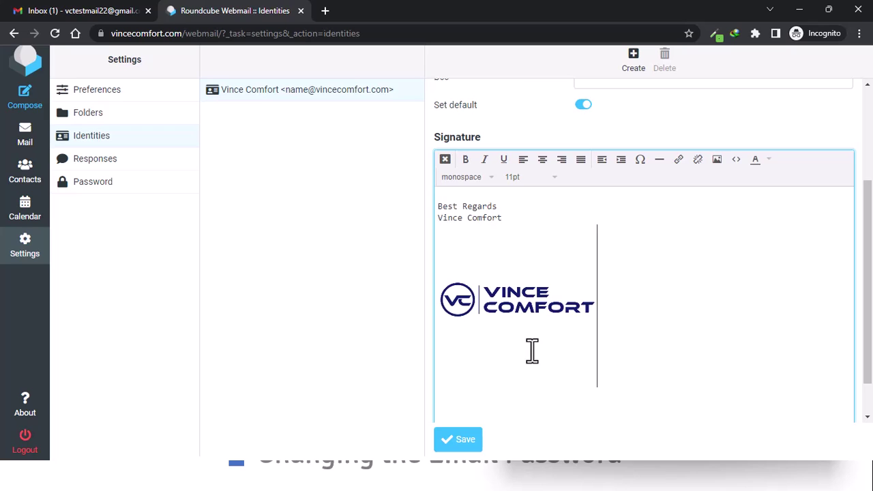
pyautogui.click(531, 349)
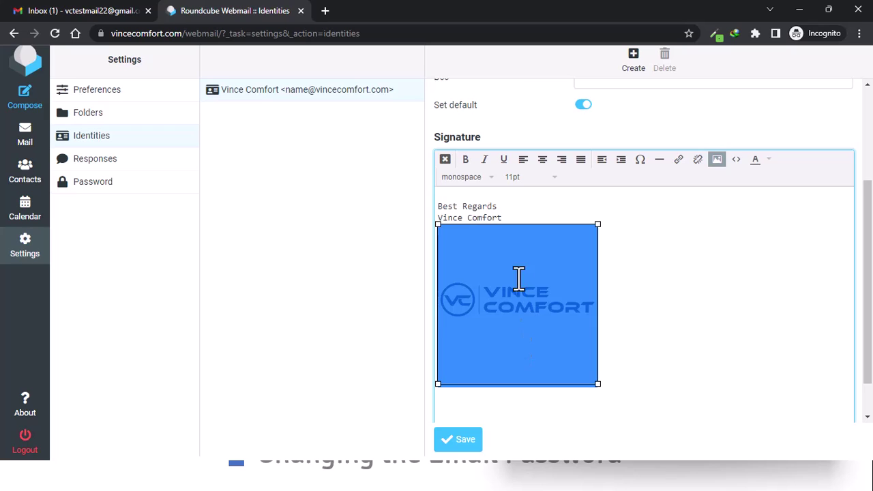
pyautogui.click(603, 223)
pyautogui.click(582, 239)
pyautogui.moveTo(600, 225); pyautogui.dragTo(541, 267)
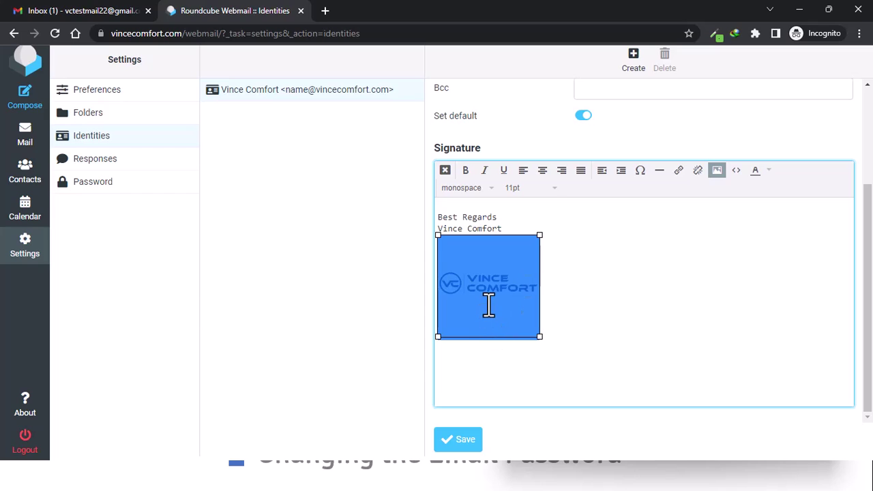
pyautogui.click(645, 278)
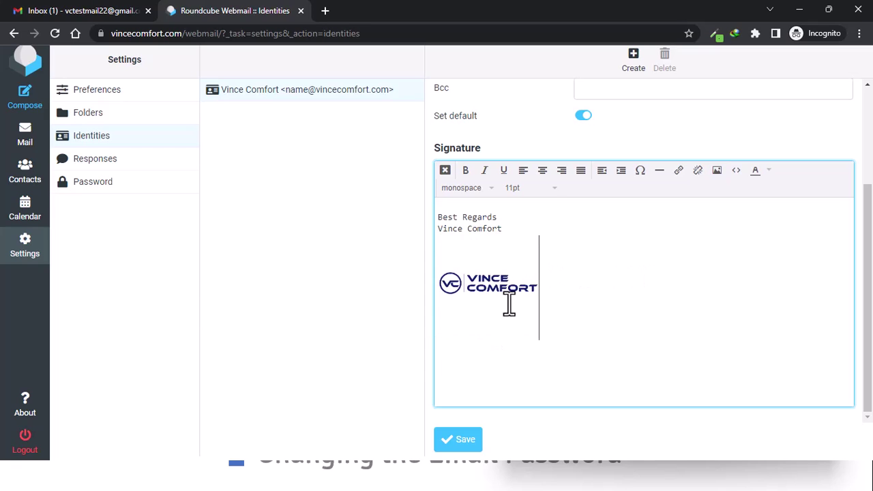
pyautogui.click(509, 305)
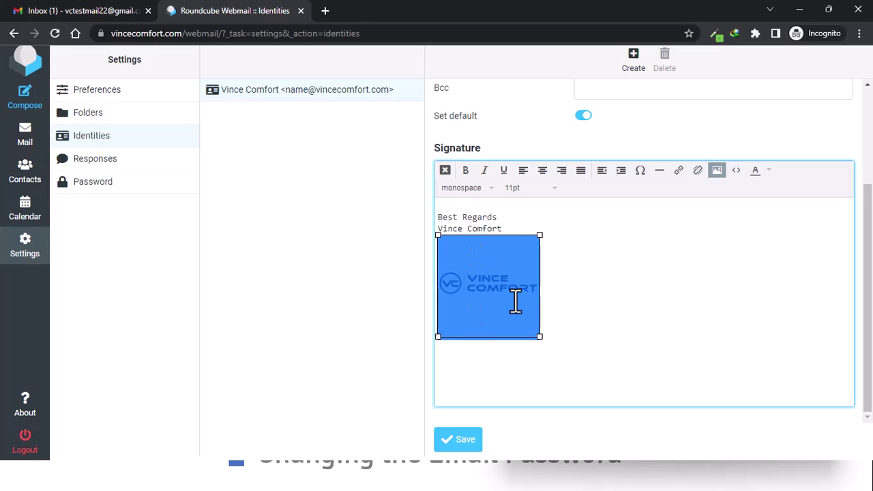
pyautogui.click(639, 287)
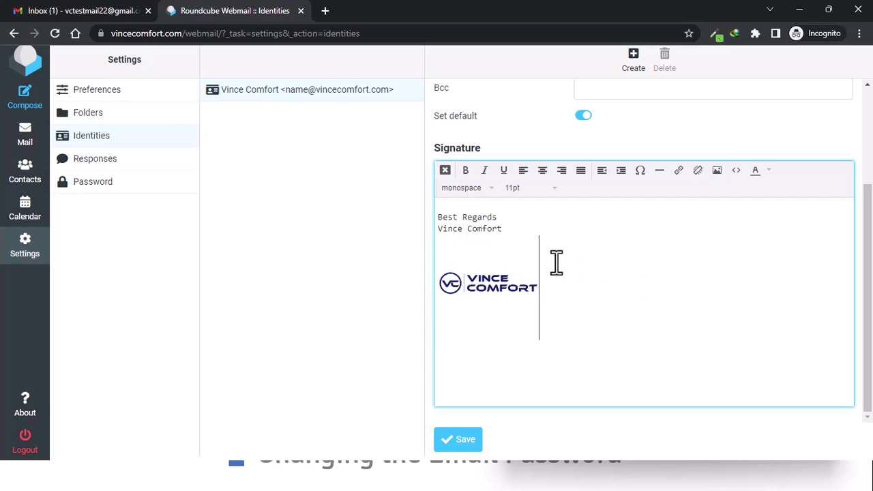
pyautogui.click(460, 443)
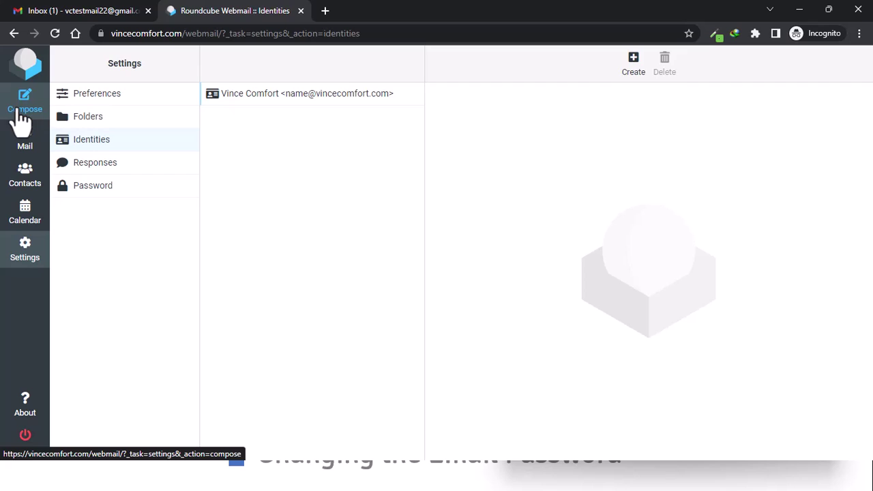
# Step: Check in a test message that the signature is auto-inserted, then return to Settings
pyautogui.click(28, 106)
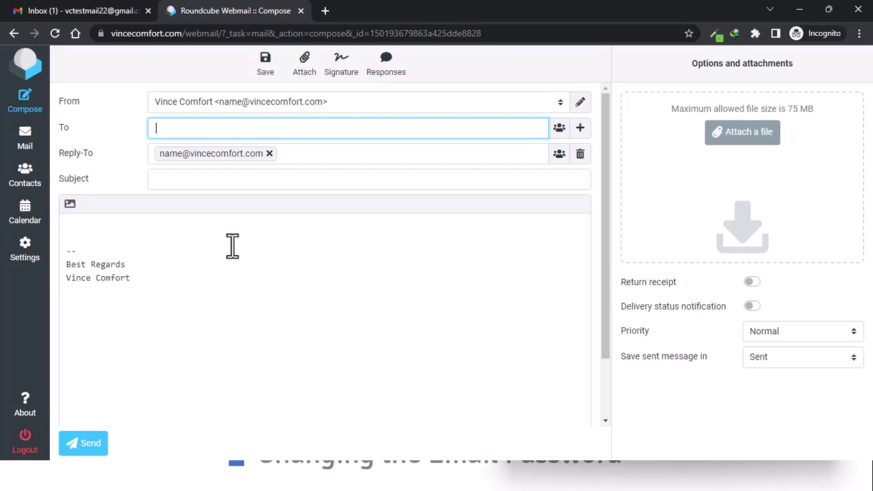
pyautogui.moveTo(151, 286); pyautogui.dragTo(66, 265)
pyautogui.click(183, 271)
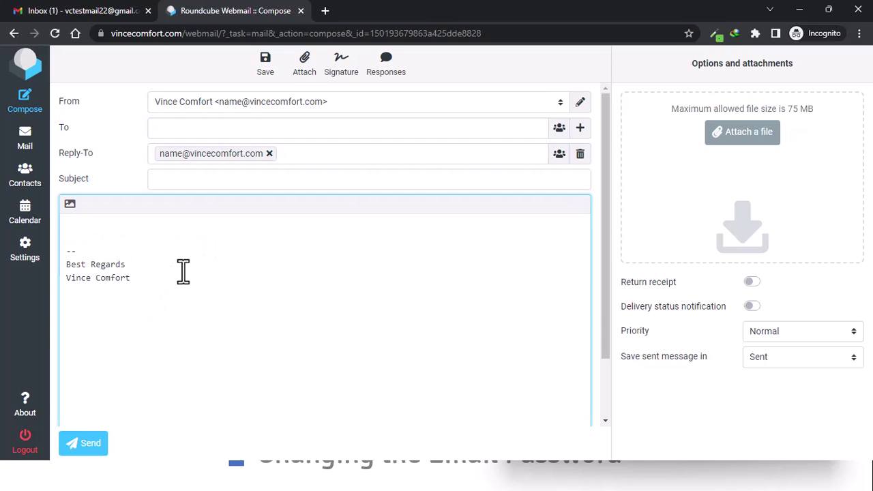
pyautogui.click(146, 288)
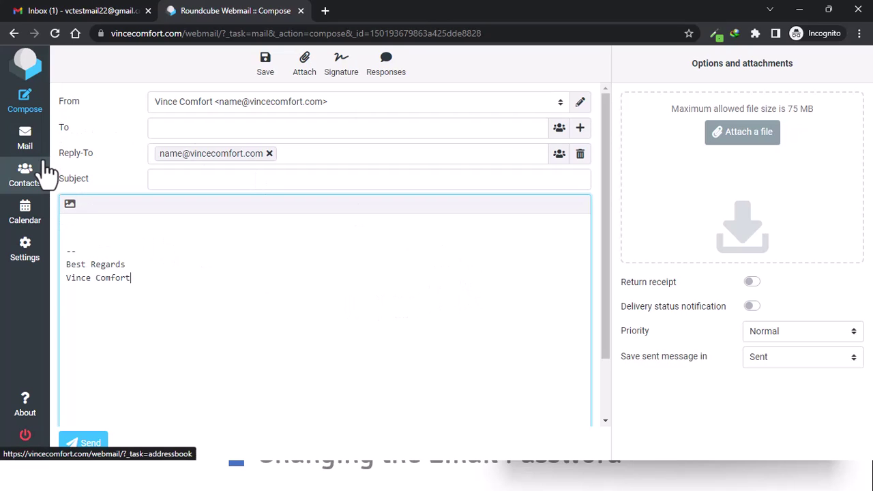
pyautogui.click(25, 253)
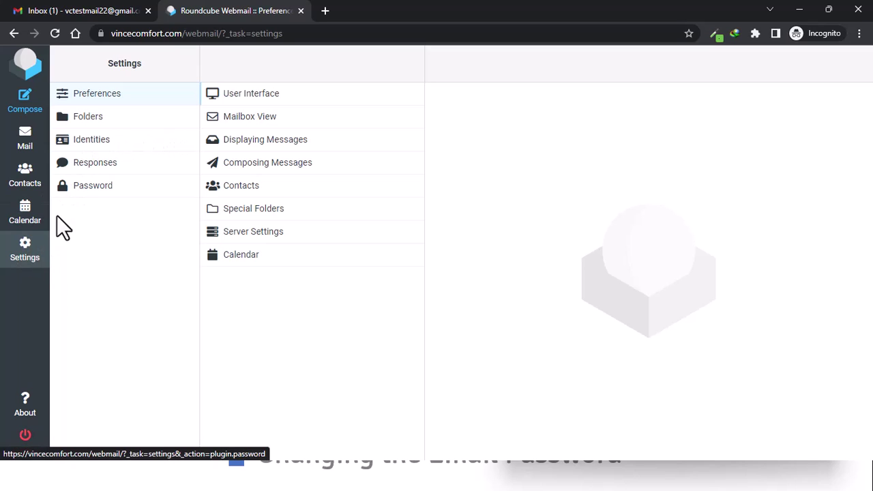
# Step: Set Compose HTML messages to 'always' in Composing Messages preferences and save
pyautogui.click(270, 163)
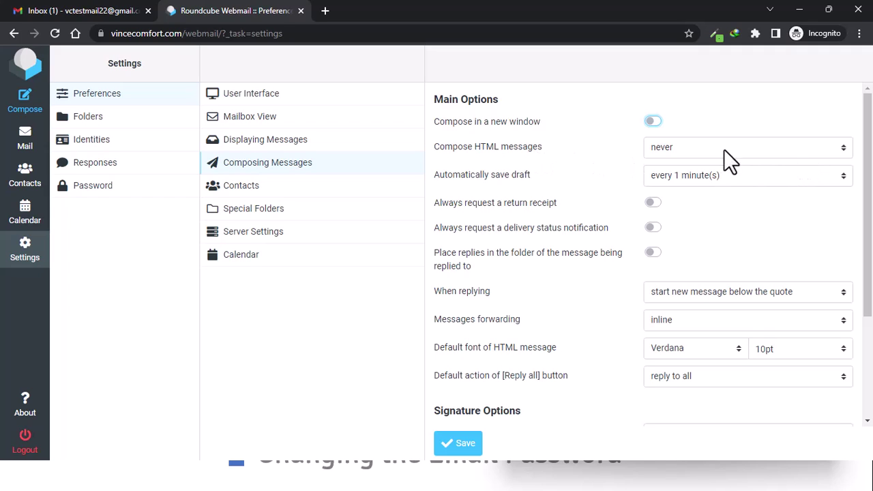
pyautogui.click(704, 151)
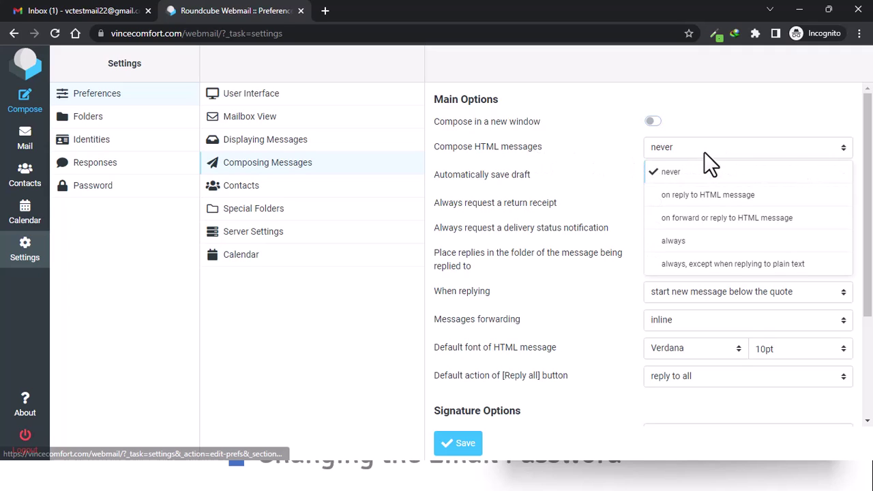
pyautogui.click(696, 241)
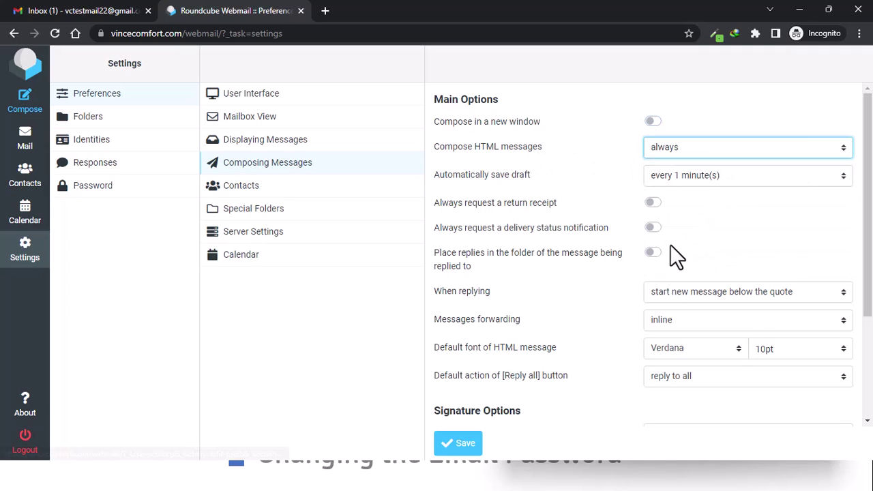
pyautogui.click(468, 450)
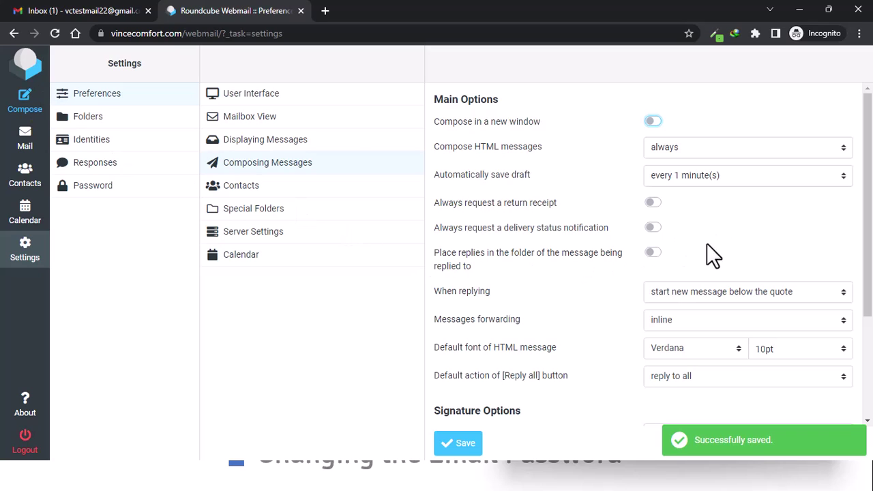
pyautogui.click(24, 103)
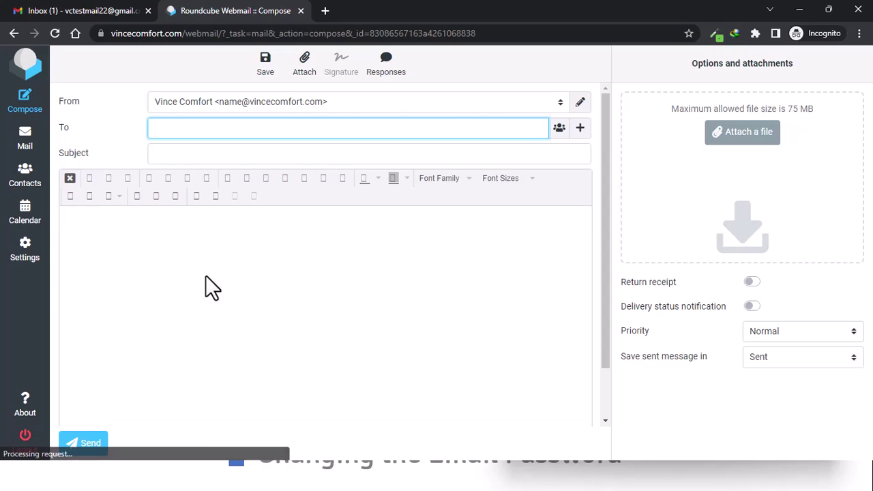
# Step: Verify the new HTML message contains the signature and logo, clicking through To, Subject and body
pyautogui.click(126, 355)
pyautogui.click(273, 351)
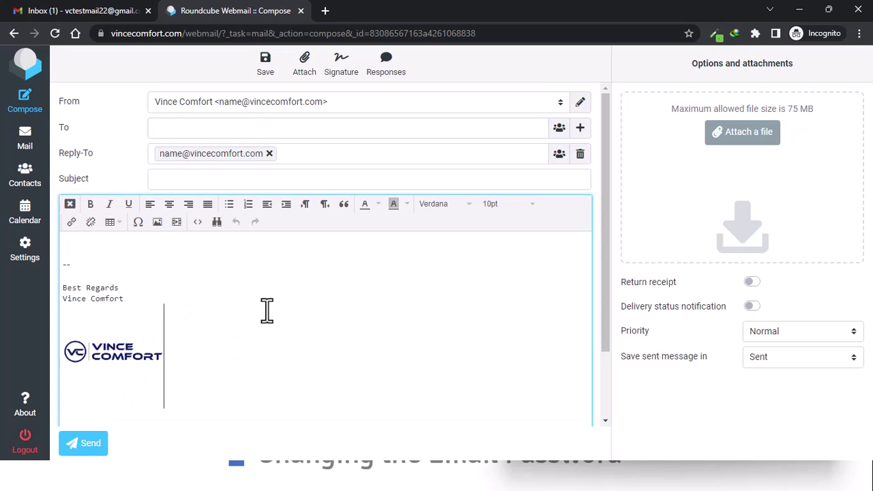
pyautogui.click(165, 125)
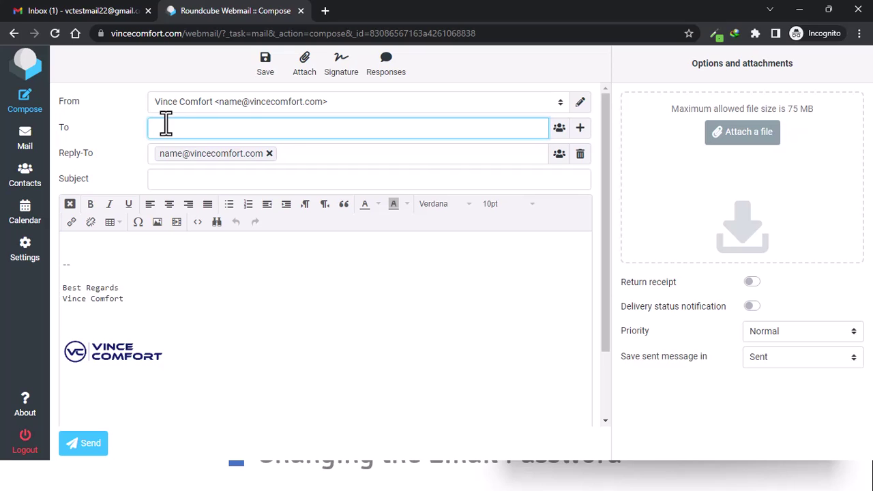
pyautogui.click(189, 179)
pyautogui.click(98, 243)
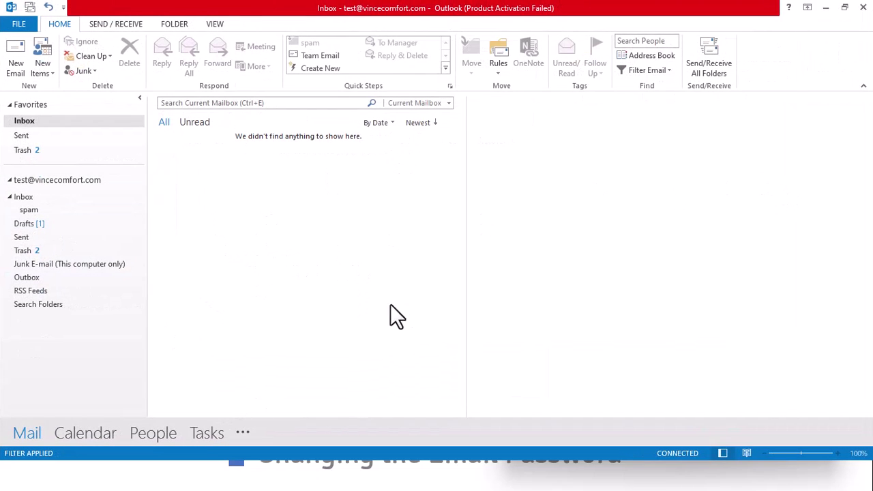
# Step: Start adding a new e-mail account in Outlook, keeping automatic account setup selected
pyautogui.click(17, 24)
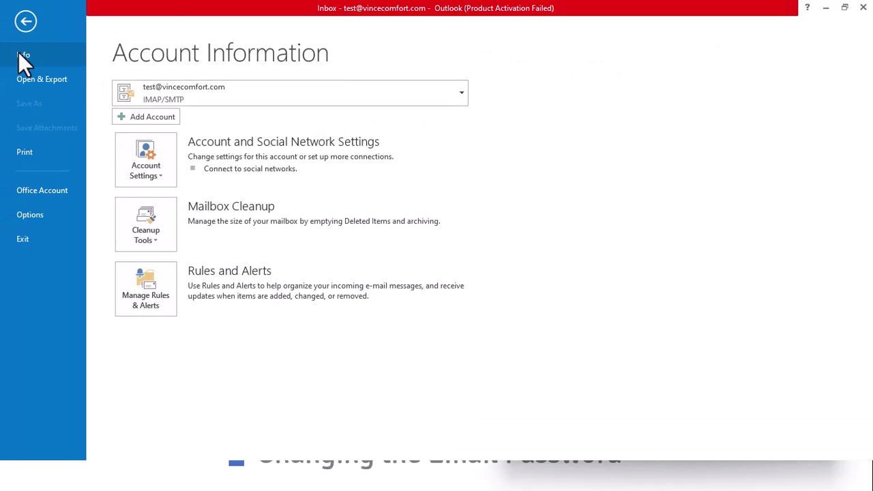
pyautogui.click(25, 22)
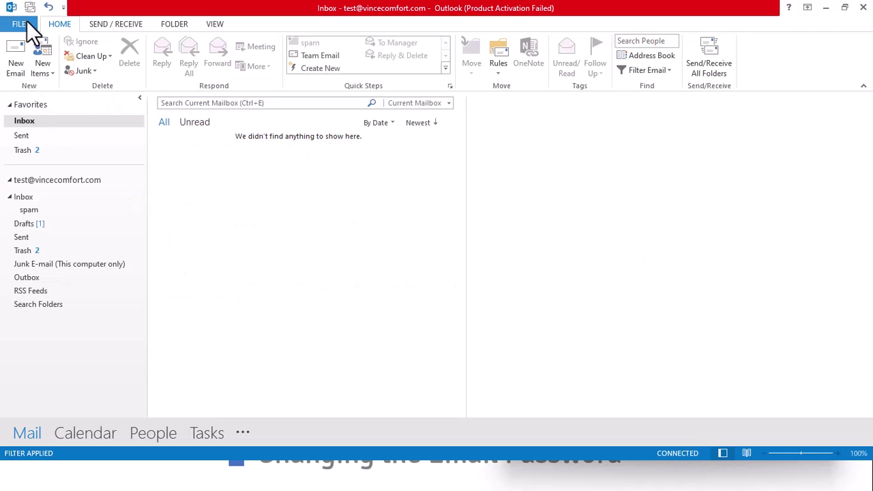
pyautogui.click(17, 26)
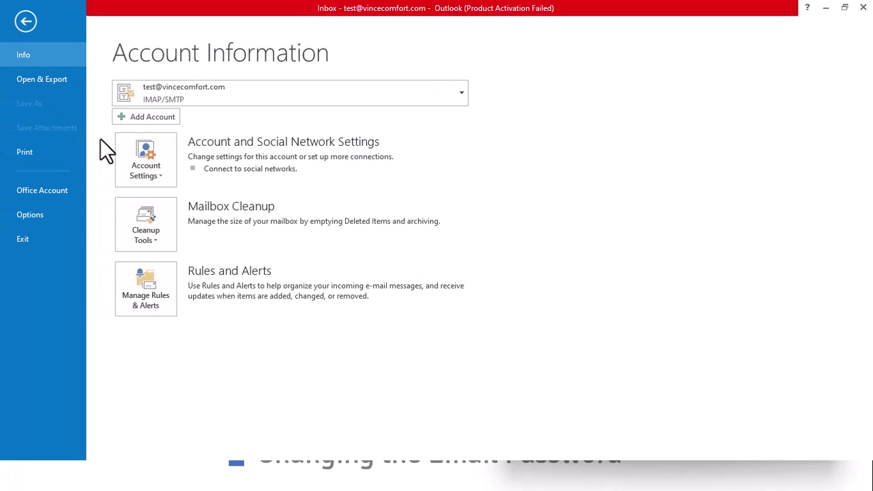
pyautogui.click(135, 118)
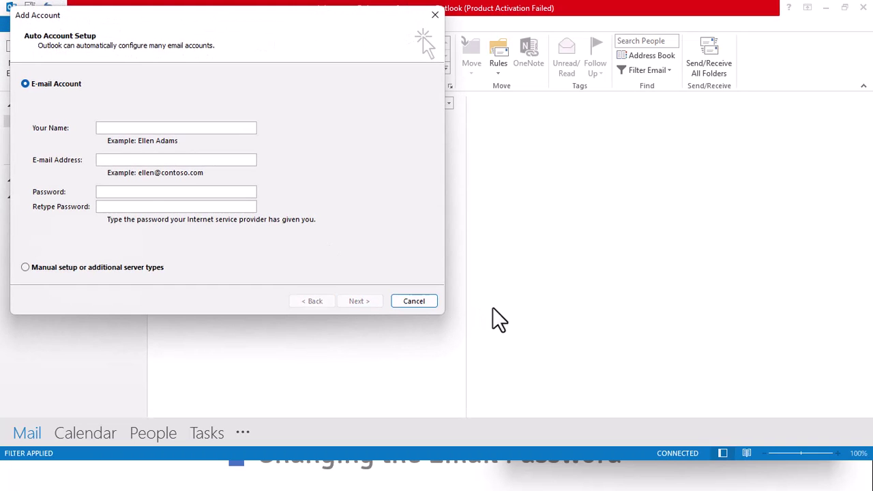
pyautogui.moveTo(123, 13); pyautogui.dragTo(342, 37)
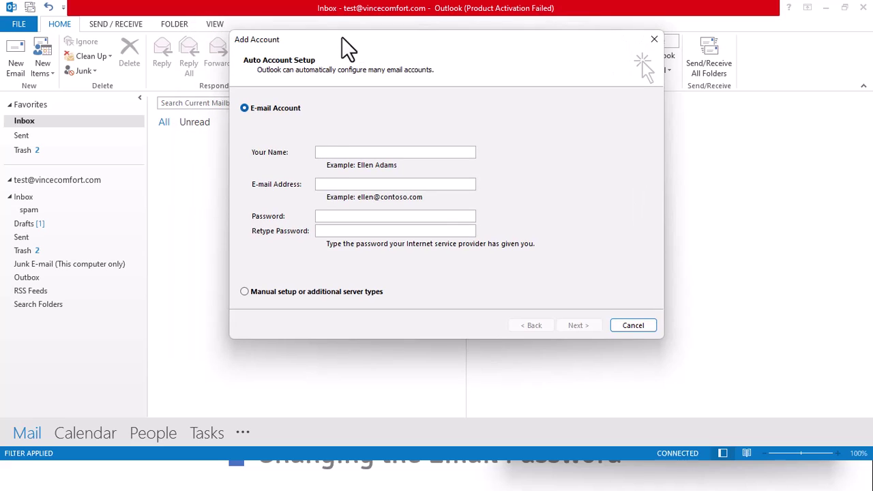
pyautogui.click(244, 291)
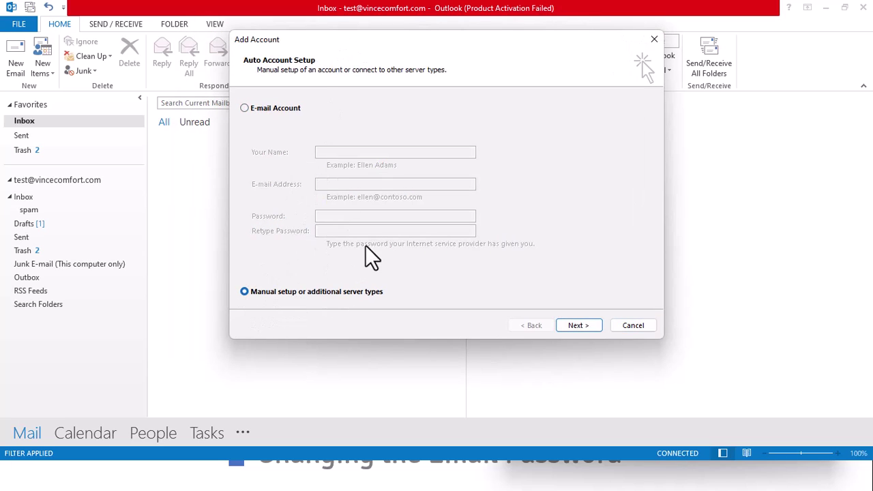
pyautogui.click(244, 108)
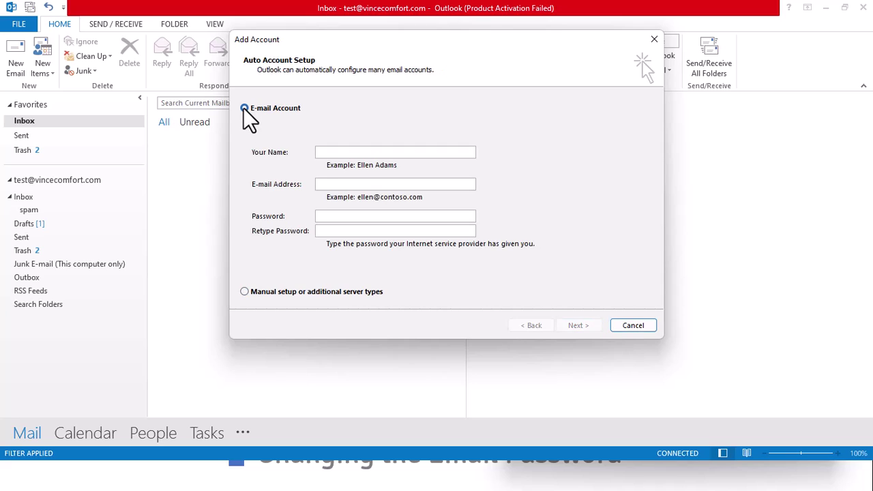
# Step: Enter the account holder's name and paste the password into both password fields
pyautogui.click(332, 153)
pyautogui.write('Vince Comfort')
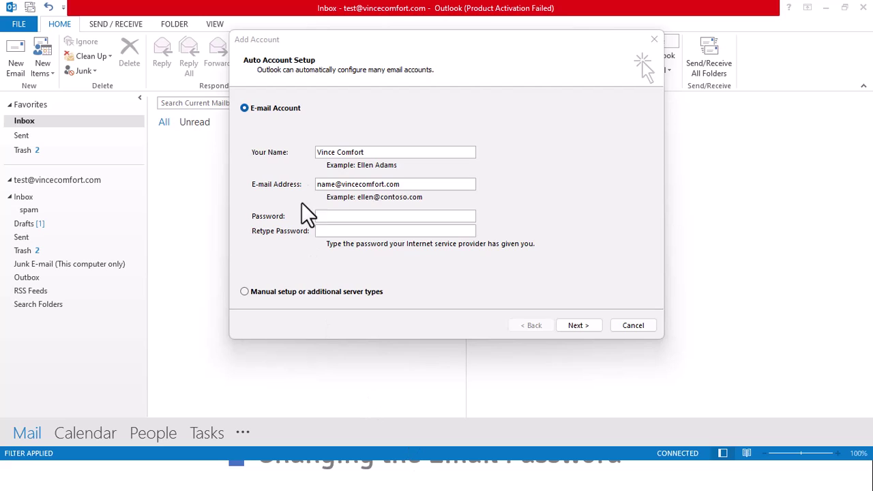
pyautogui.click(333, 220)
pyautogui.hotkey('ctrl', 'v')
pyautogui.click(331, 232)
pyautogui.hotkey('ctrl', 'v')
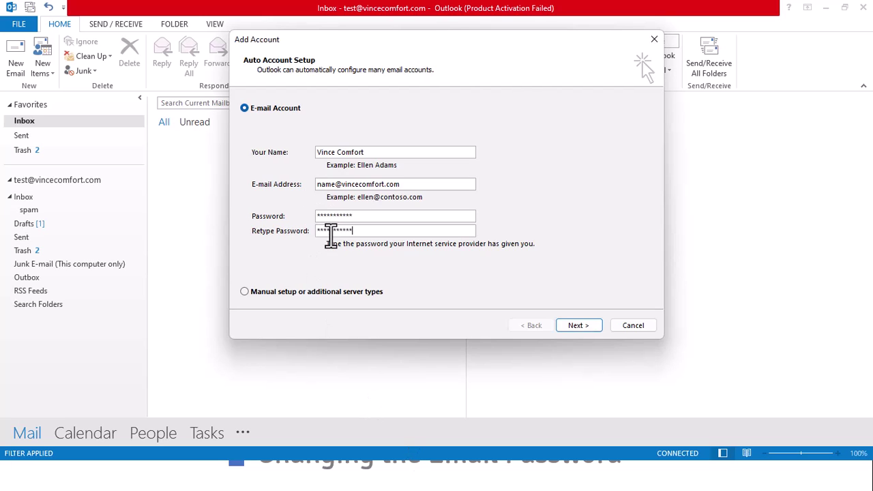
# Step: Submit the account details and accept the server certificate warning to complete IMAP setup
pyautogui.click(585, 325)
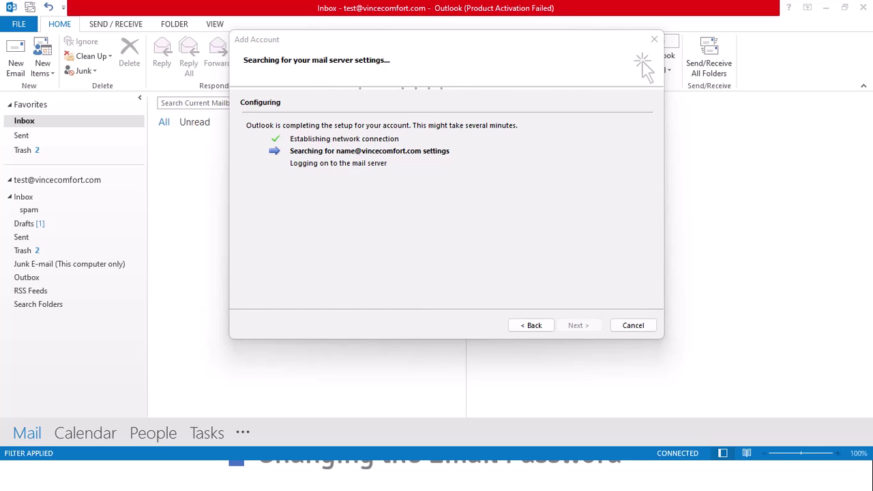
pyautogui.moveTo(588, 245); pyautogui.dragTo(485, 112)
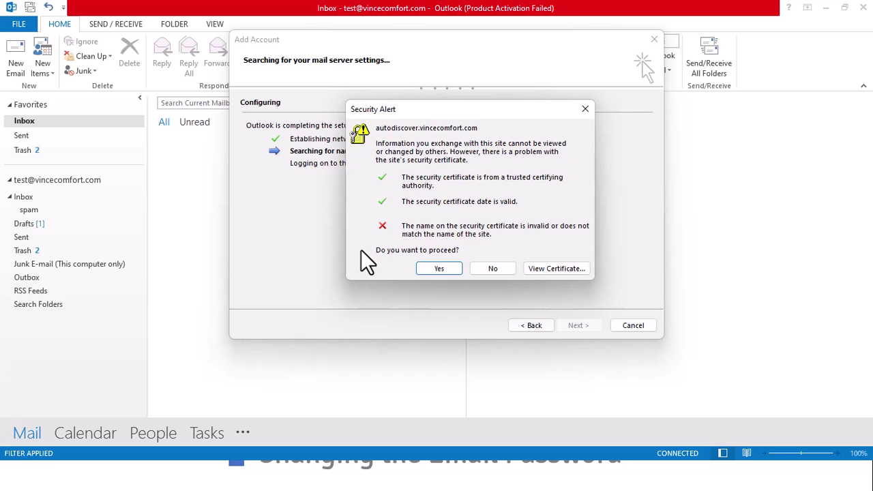
pyautogui.moveTo(381, 110); pyautogui.dragTo(467, 103)
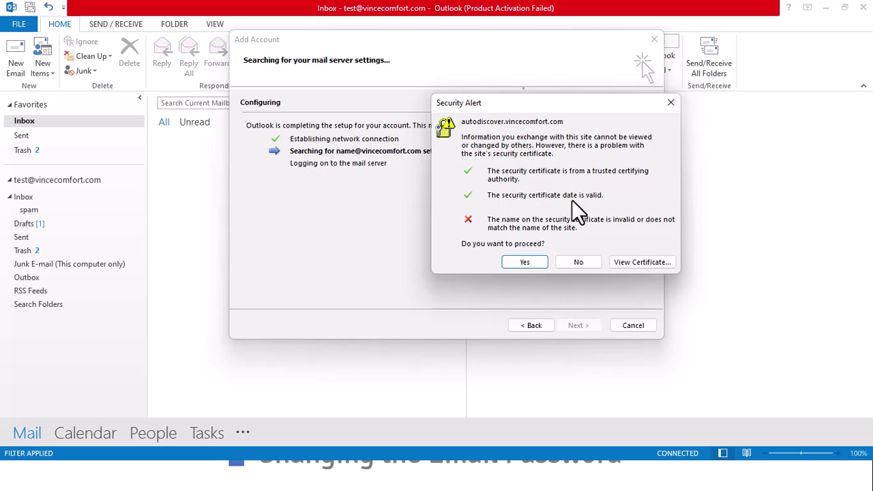
pyautogui.click(521, 263)
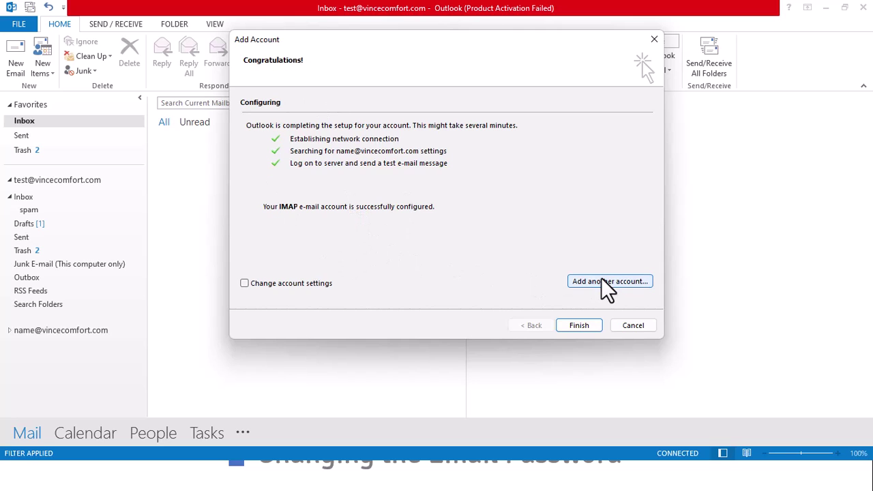
pyautogui.click(577, 327)
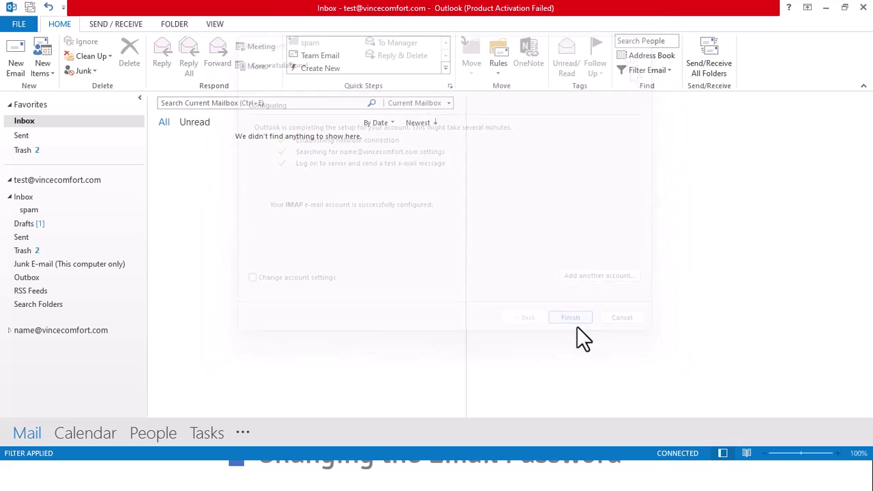
pyautogui.click(15, 25)
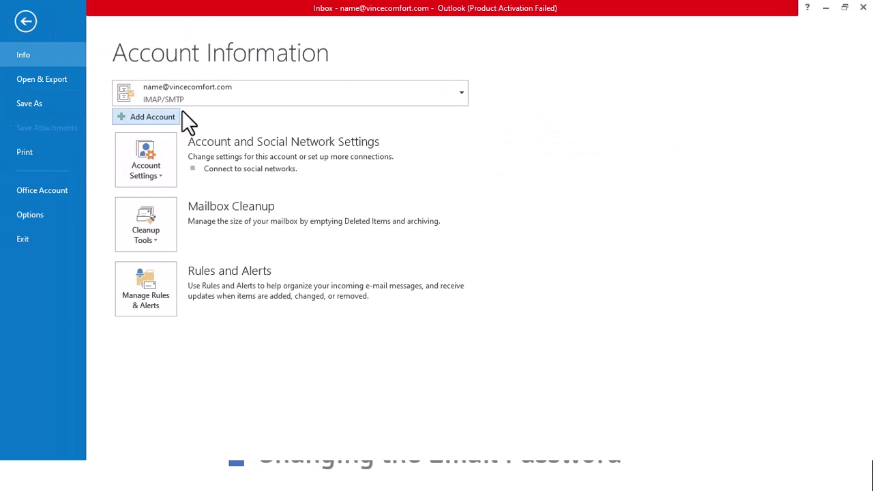
pyautogui.click(315, 95)
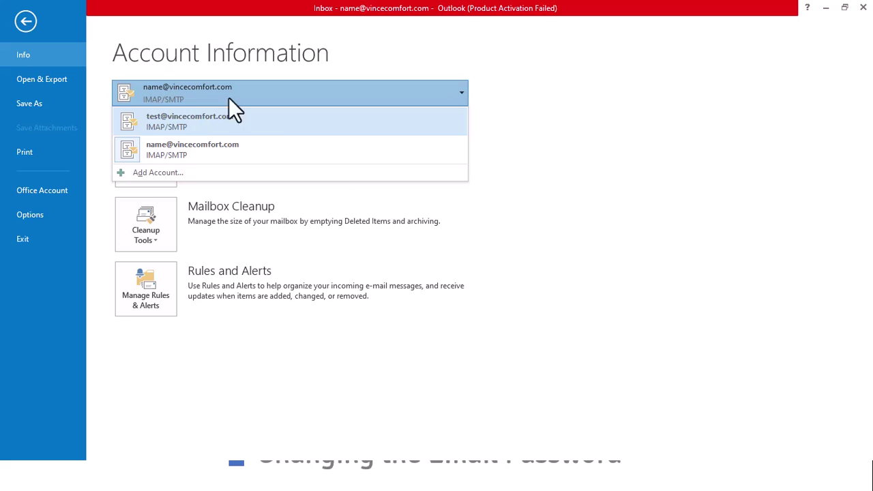
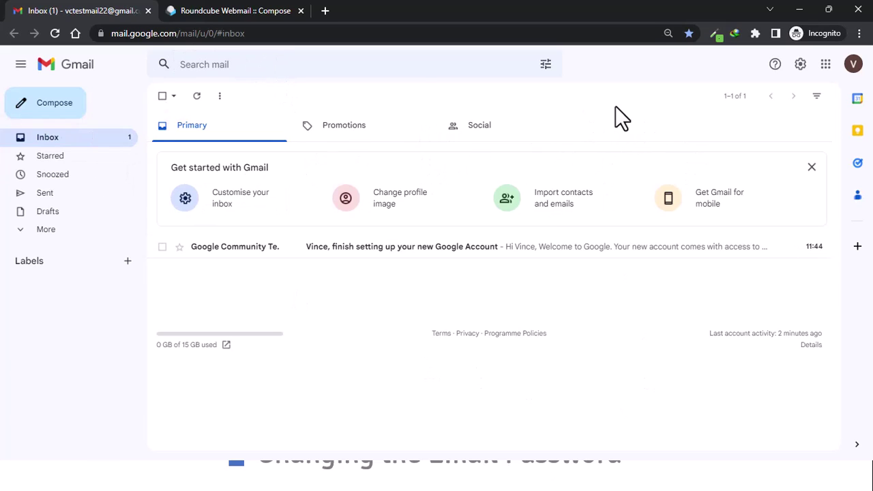
# Step: Open Gmail's full settings on the Accounts and Import tab to view the Send mail as addresses
pyautogui.click(806, 71)
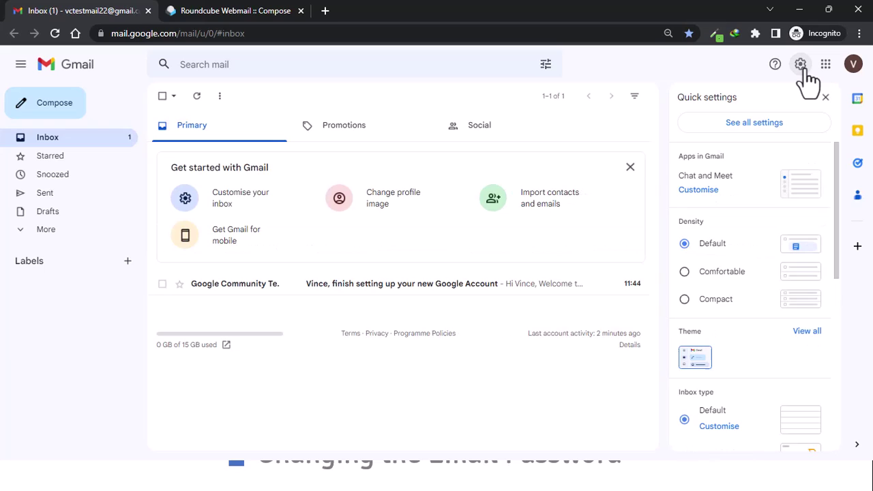
pyautogui.click(741, 127)
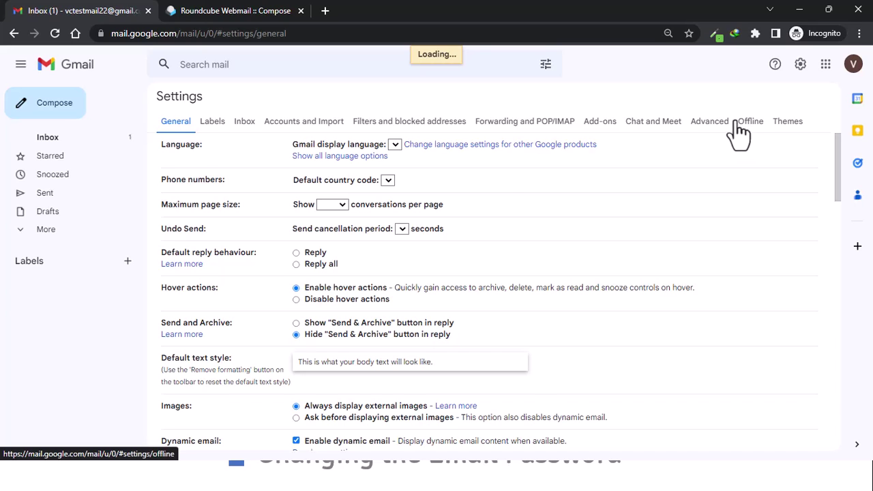
pyautogui.click(292, 133)
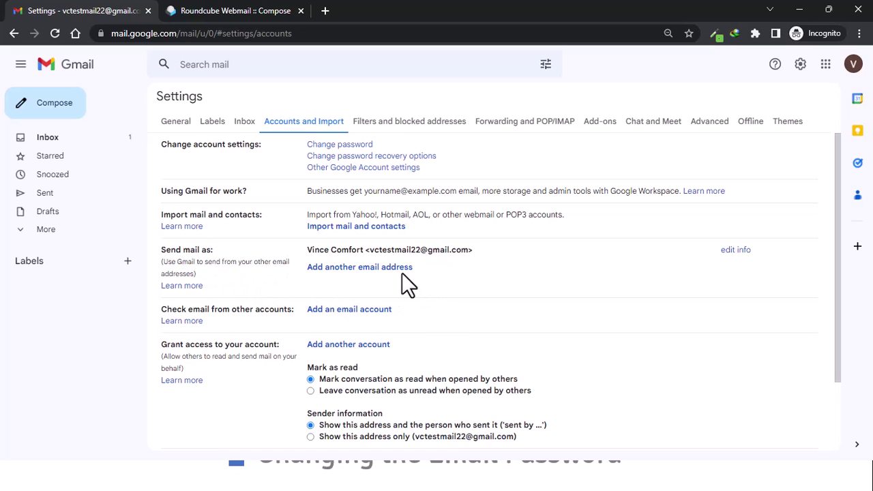
# Step: Add another send-as address by pasting the custom-domain email and advancing to the SMTP step
pyautogui.click(335, 269)
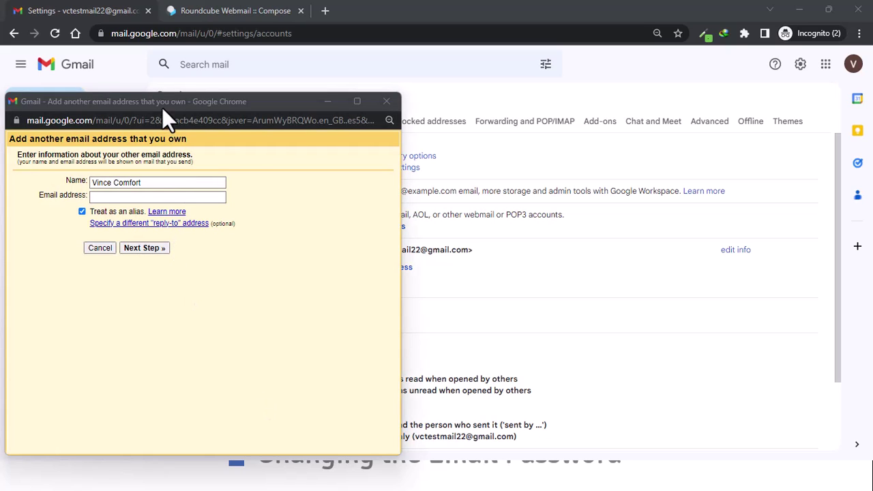
pyautogui.moveTo(167, 105); pyautogui.dragTo(281, 59)
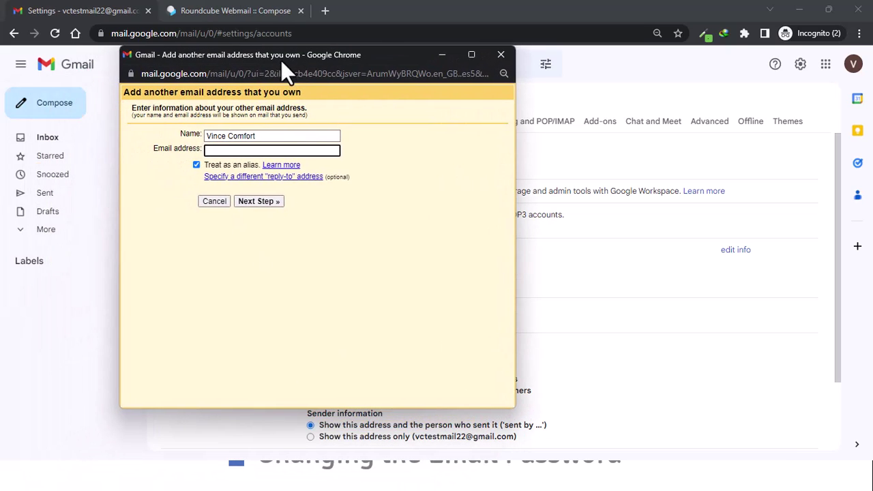
pyautogui.click(210, 148)
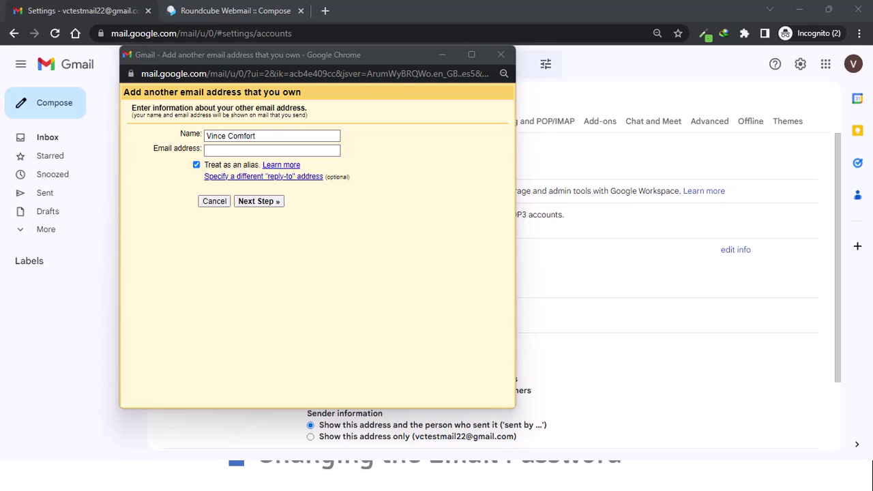
pyautogui.click(236, 151)
pyautogui.hotkey('ctrl', 'v')
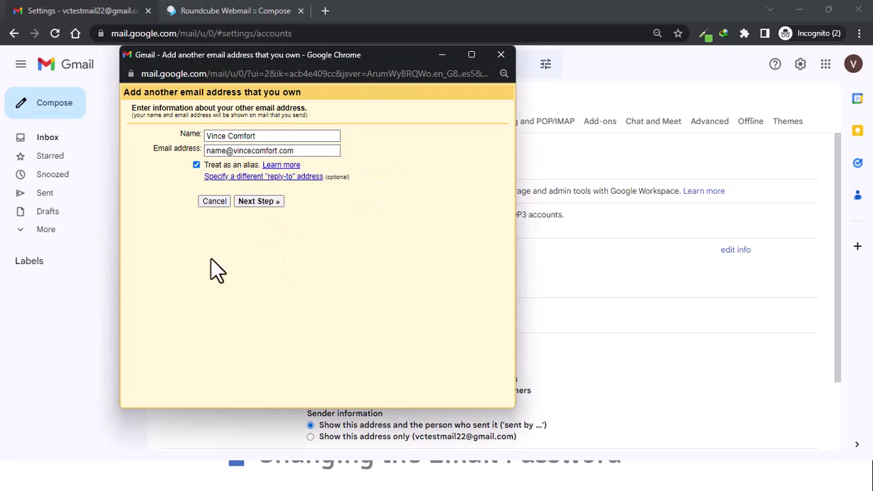
pyautogui.click(269, 203)
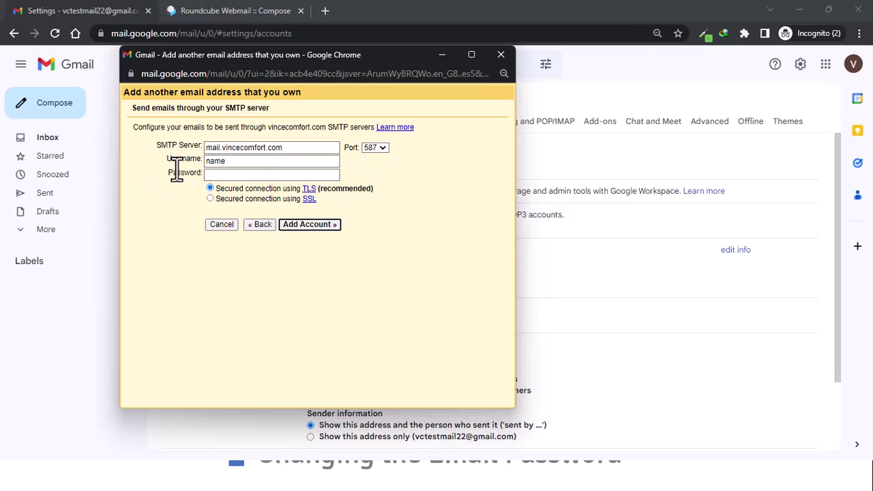
# Step: Replace the SMTP username with the full address and paste the mailbox password
pyautogui.doubleClick(222, 162)
pyautogui.hotkey('ctrl', 'v')
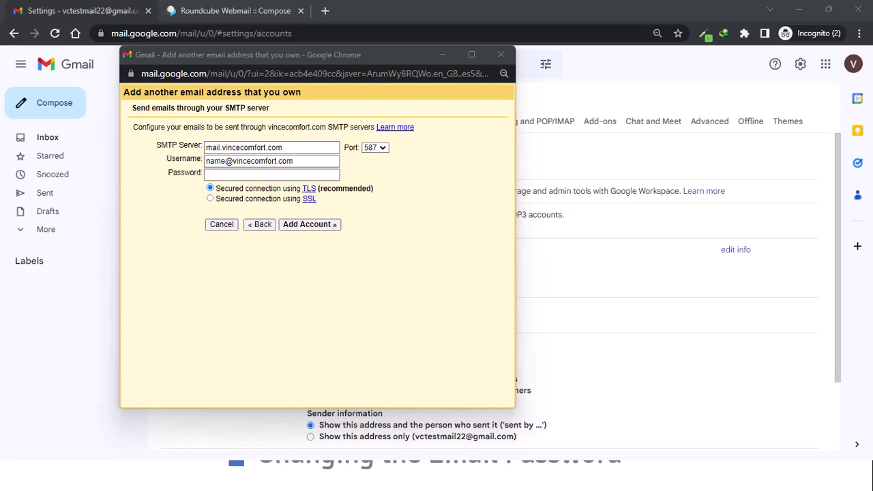
pyautogui.click(223, 172)
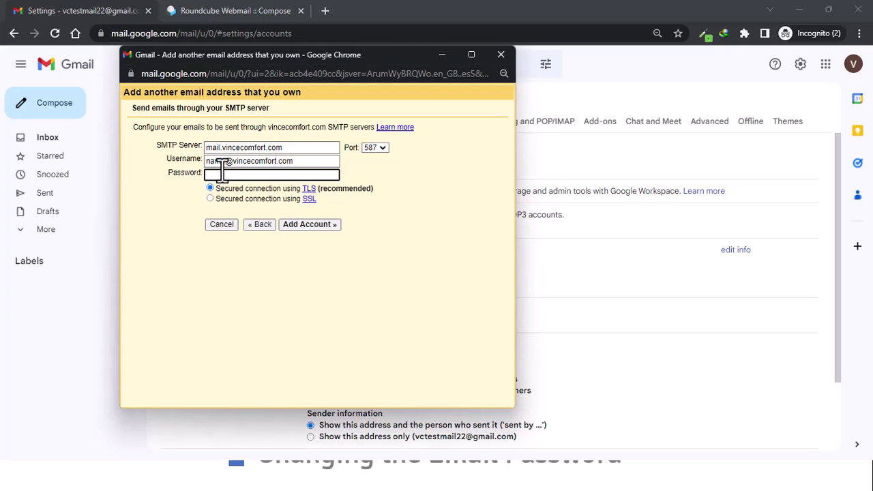
pyautogui.hotkey('ctrl', 'v')
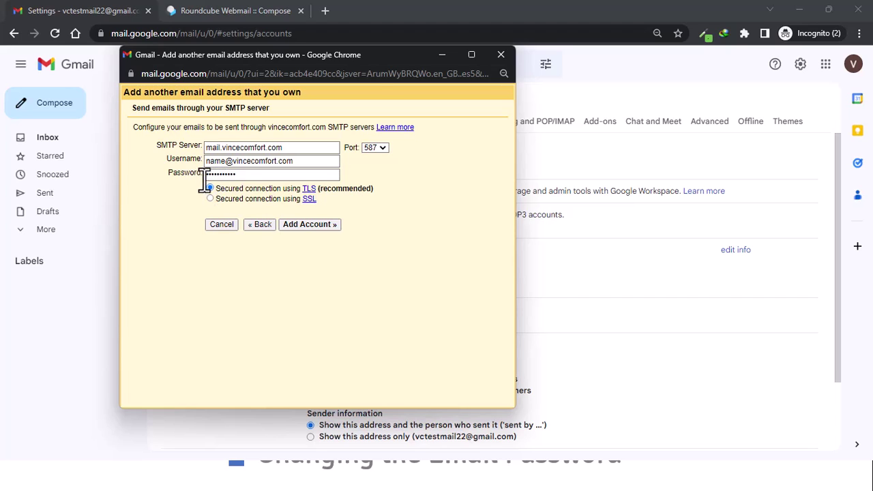
pyautogui.moveTo(208, 164); pyautogui.dragTo(331, 164)
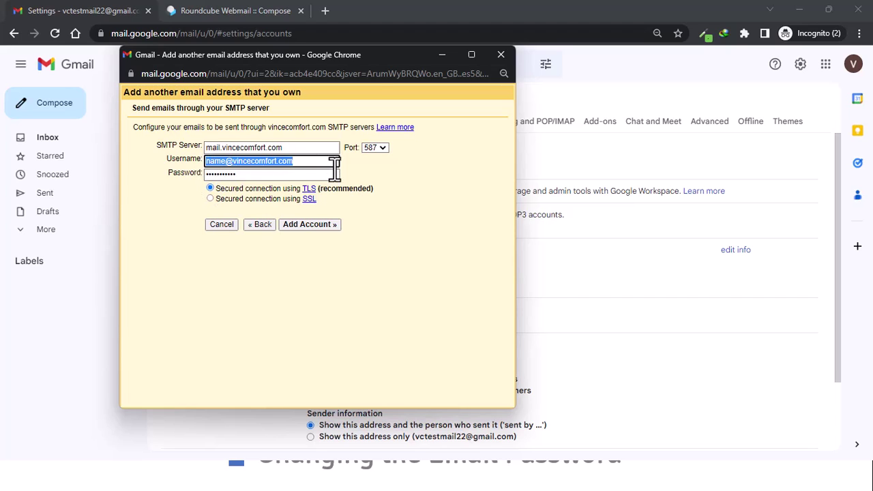
pyautogui.click(359, 292)
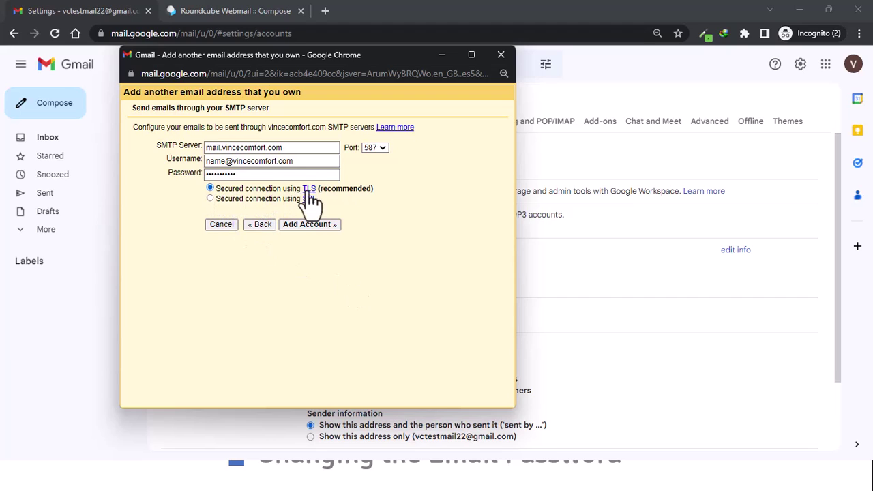
# Step: Add the account with TLS so Gmail sends a confirmation code, then switch to Roundcube
pyautogui.click(326, 227)
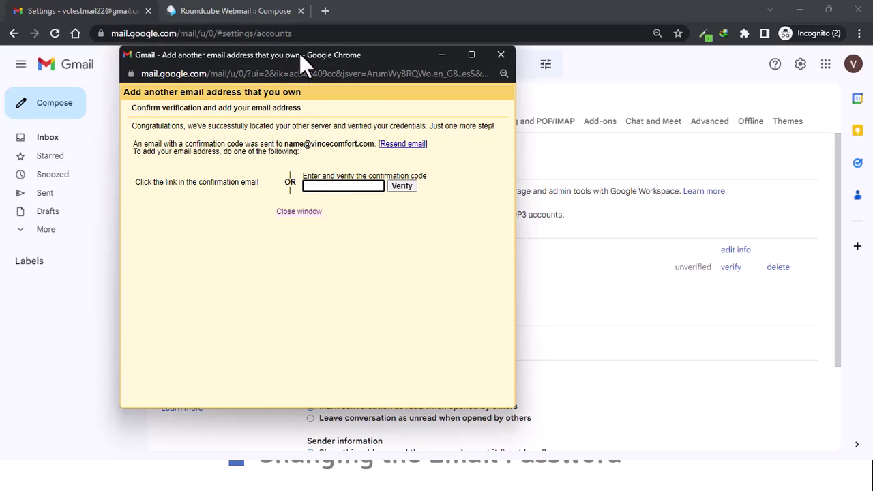
pyautogui.moveTo(296, 53); pyautogui.dragTo(217, 72)
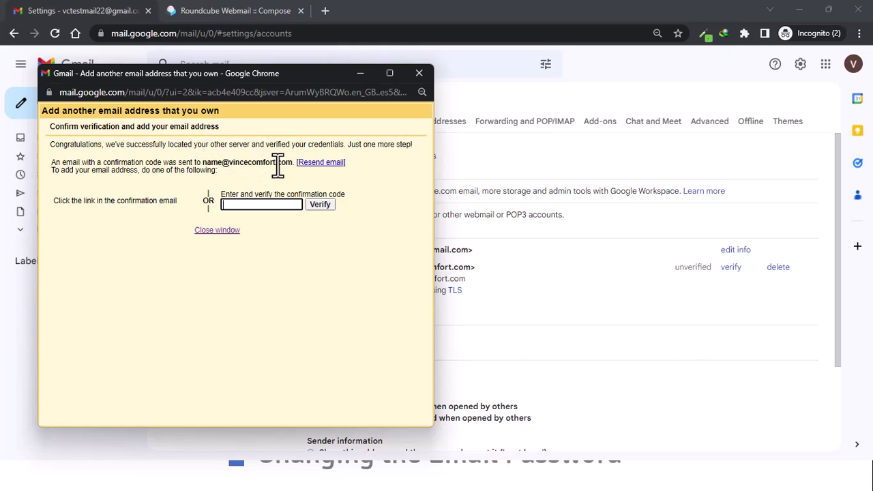
pyautogui.click(205, 10)
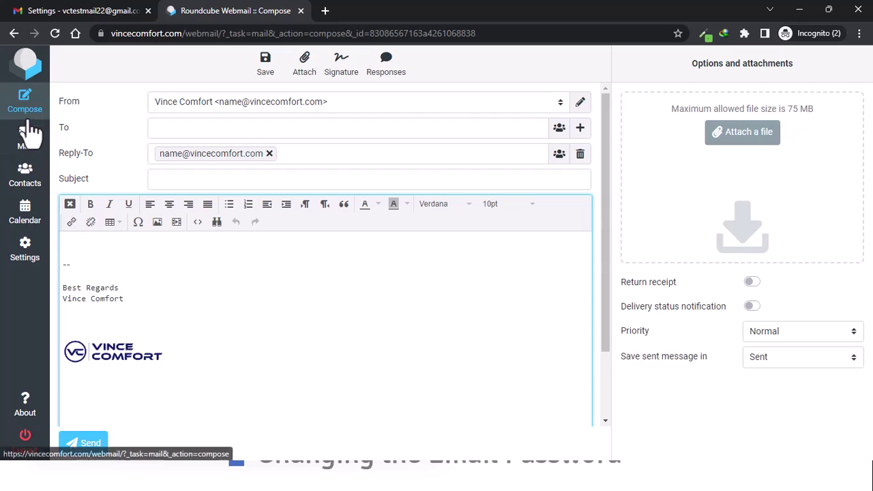
# Step: Open Gmail's confirmation email in the Roundcube inbox and copy its verification code
pyautogui.click(29, 150)
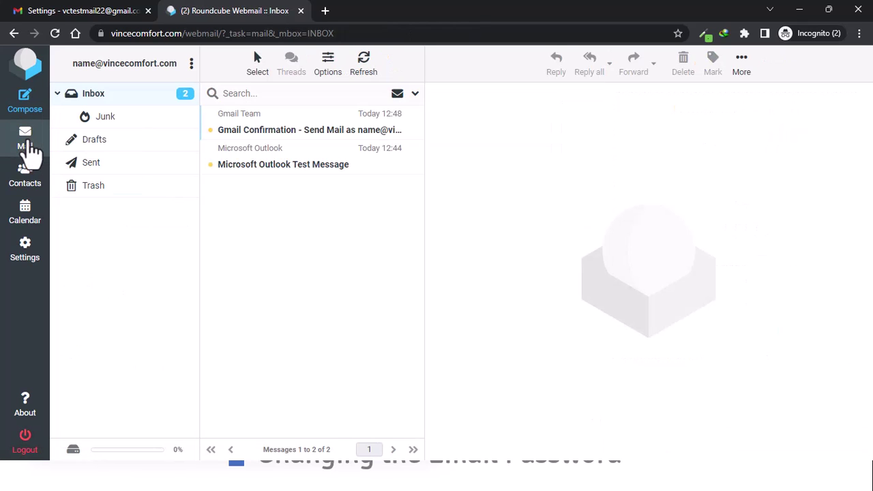
pyautogui.doubleClick(280, 124)
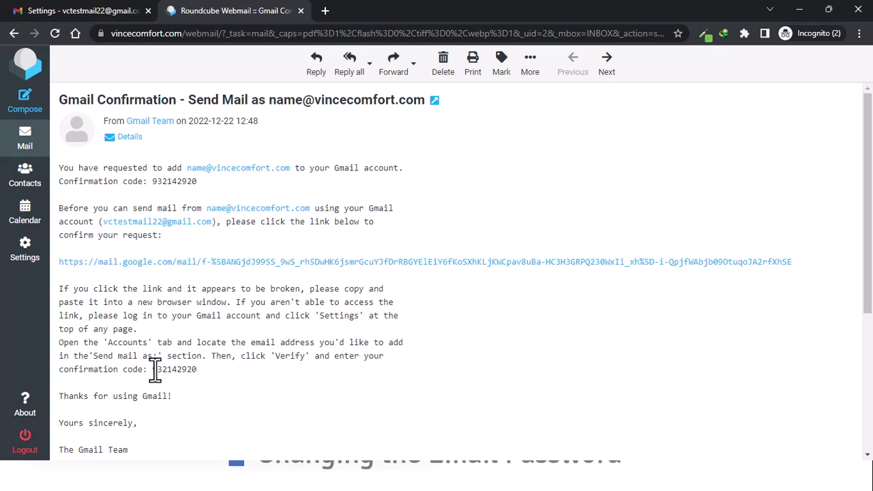
pyautogui.moveTo(153, 369); pyautogui.dragTo(196, 372)
pyautogui.rightClick(191, 374)
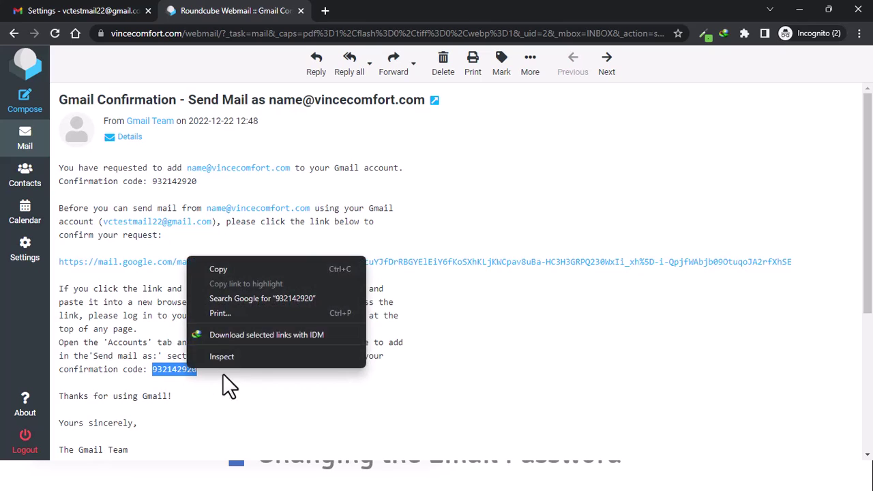
pyautogui.click(227, 266)
pyautogui.click(80, 10)
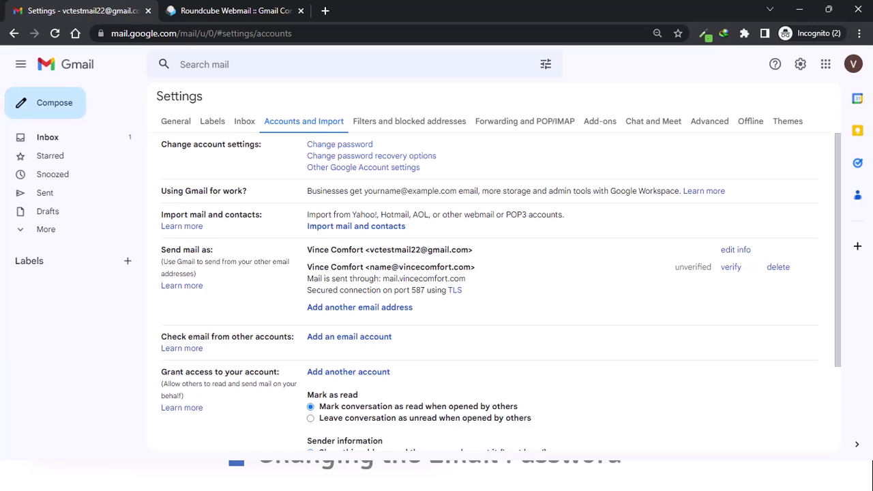
# Step: Paste the copied confirmation code into the verify dialog and verify the custom-domain address
pyautogui.click(731, 267)
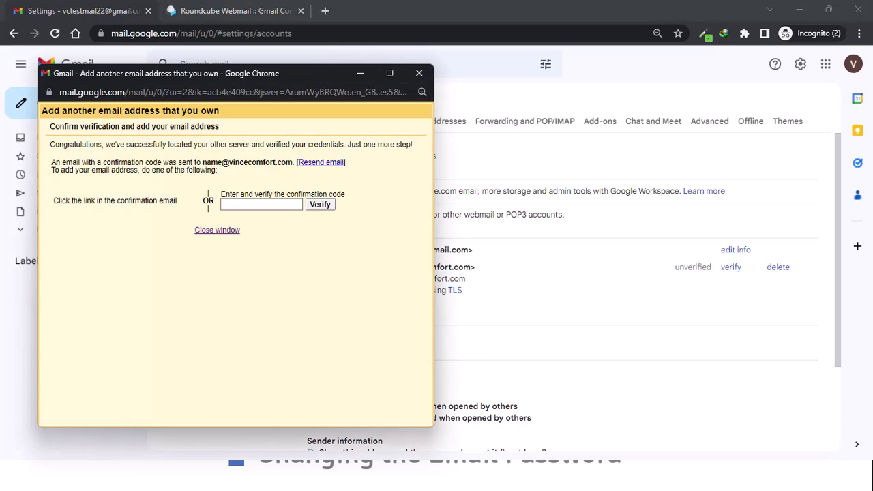
pyautogui.rightClick(251, 209)
pyautogui.click(300, 303)
pyautogui.click(273, 207)
pyautogui.click(322, 206)
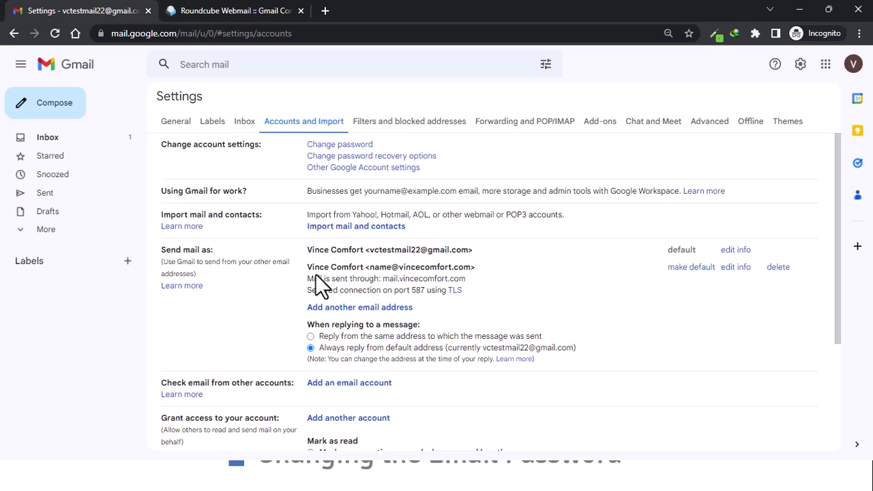
# Step: Compose a test message with the custom-domain address as sender, then close it into Drafts
pyautogui.moveTo(369, 266); pyautogui.dragTo(473, 266)
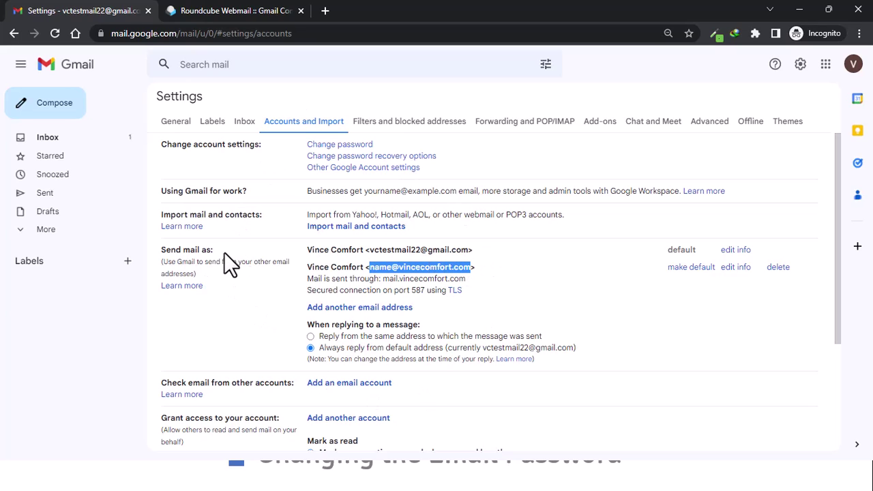
pyautogui.click(467, 150)
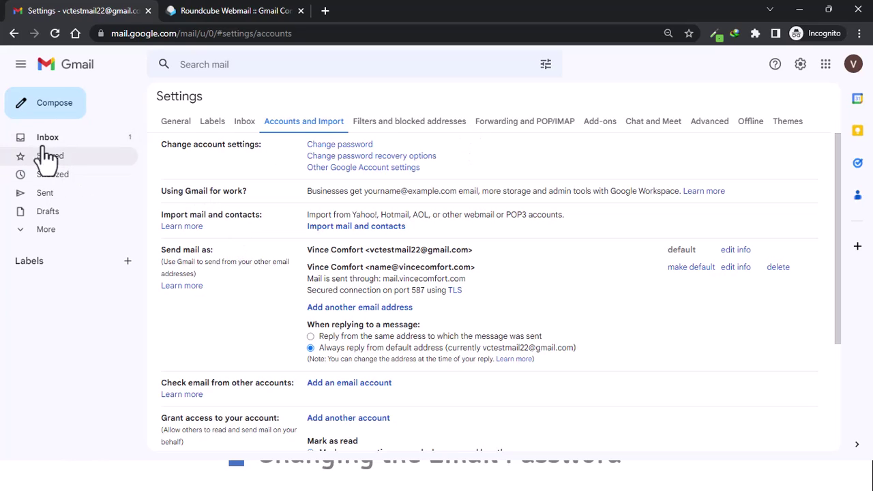
pyautogui.click(58, 106)
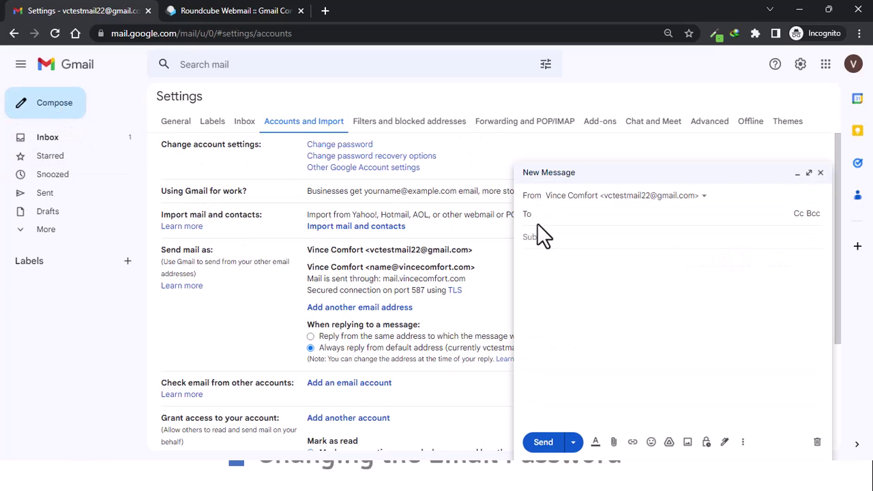
pyautogui.click(656, 198)
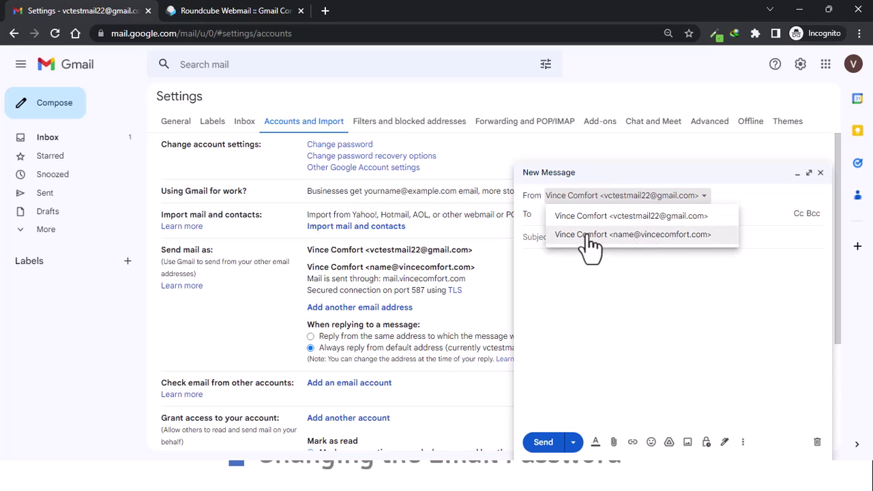
pyautogui.click(652, 235)
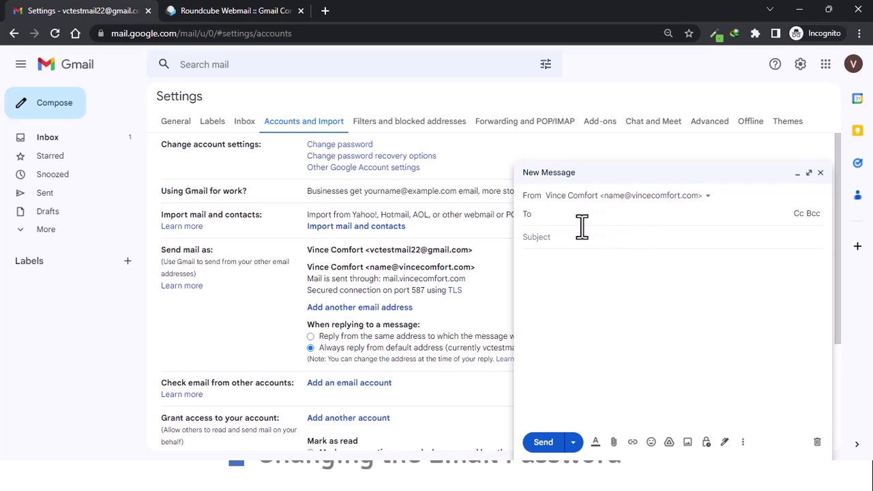
pyautogui.click(557, 224)
pyautogui.click(613, 196)
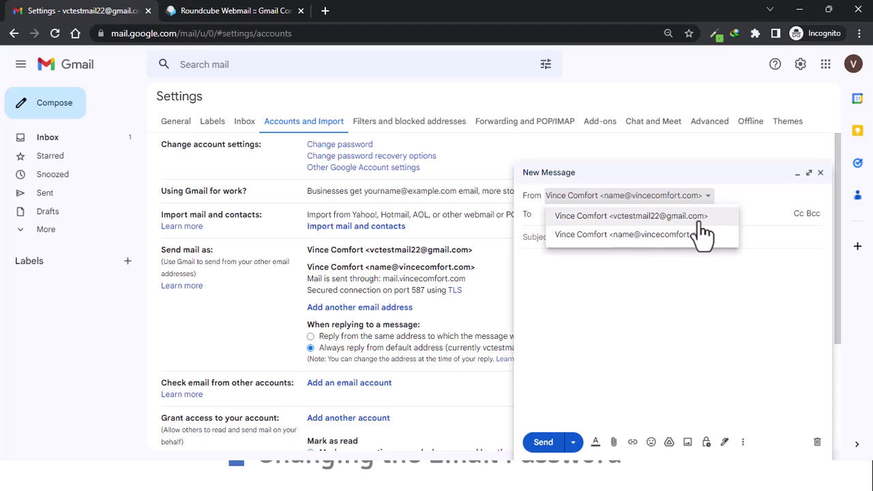
pyautogui.click(642, 235)
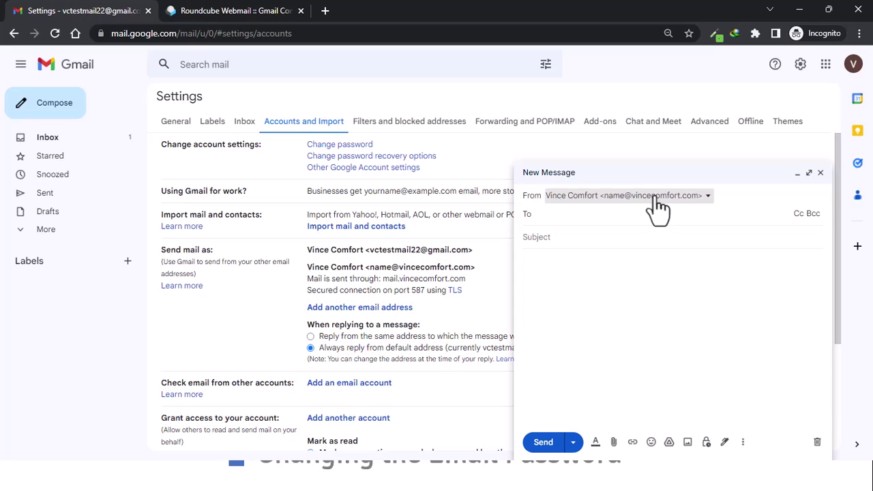
pyautogui.click(822, 174)
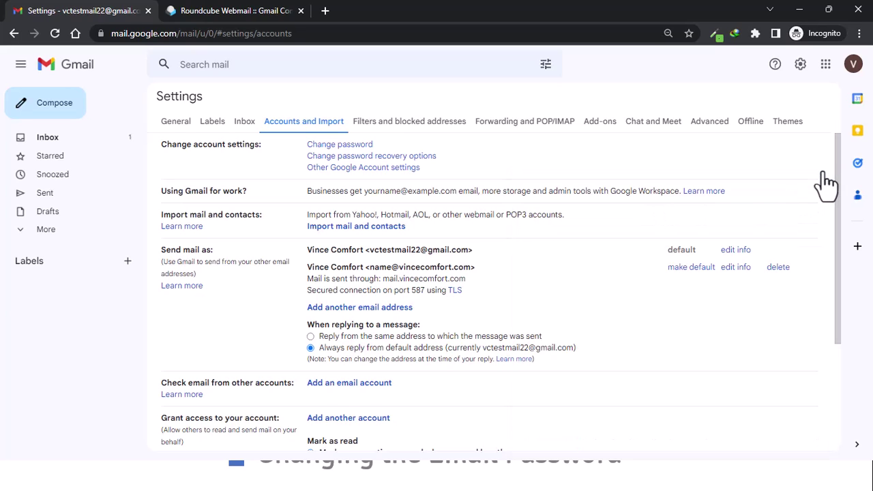
# Step: Make the custom-domain address the default sender and check it fills a new message's From line
pyautogui.click(45, 109)
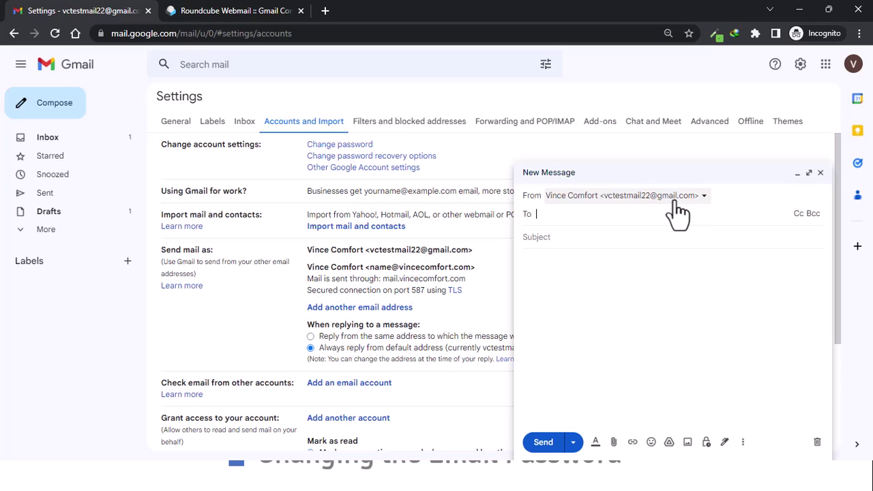
pyautogui.click(821, 173)
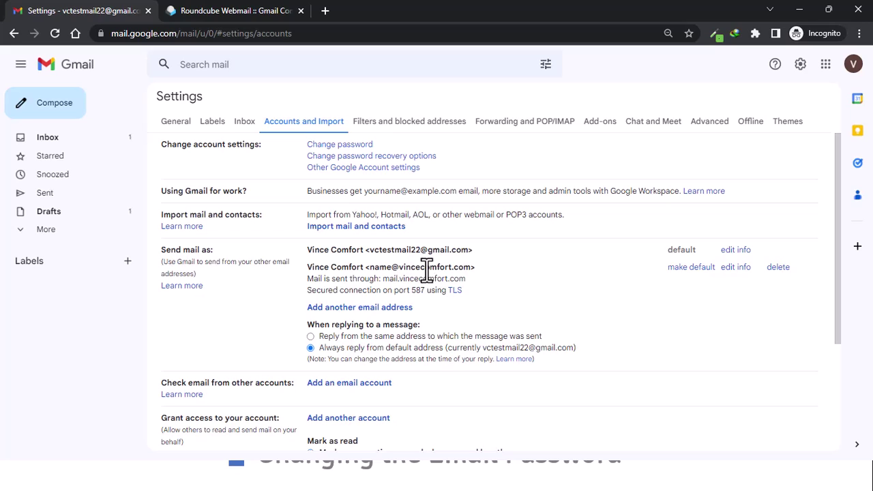
pyautogui.click(684, 270)
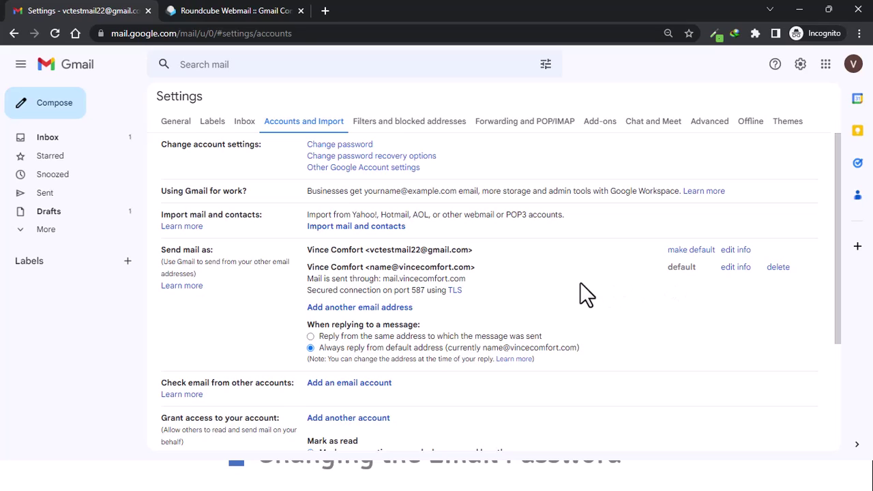
pyautogui.click(43, 116)
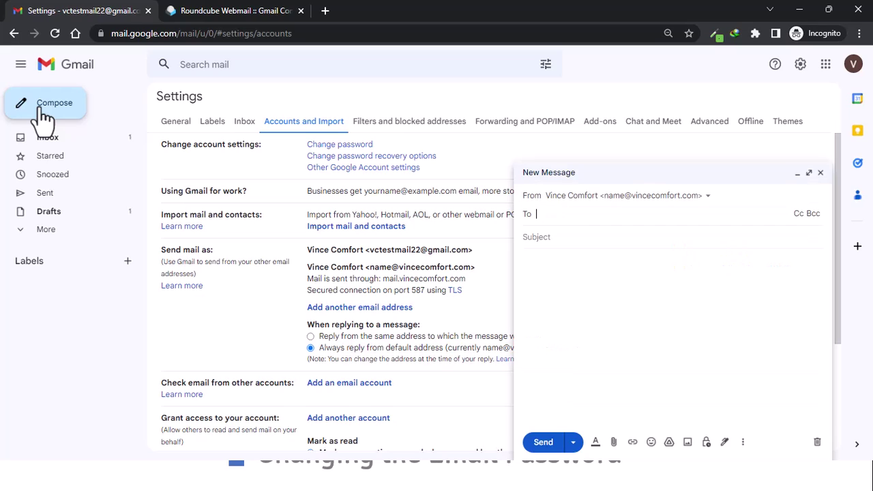